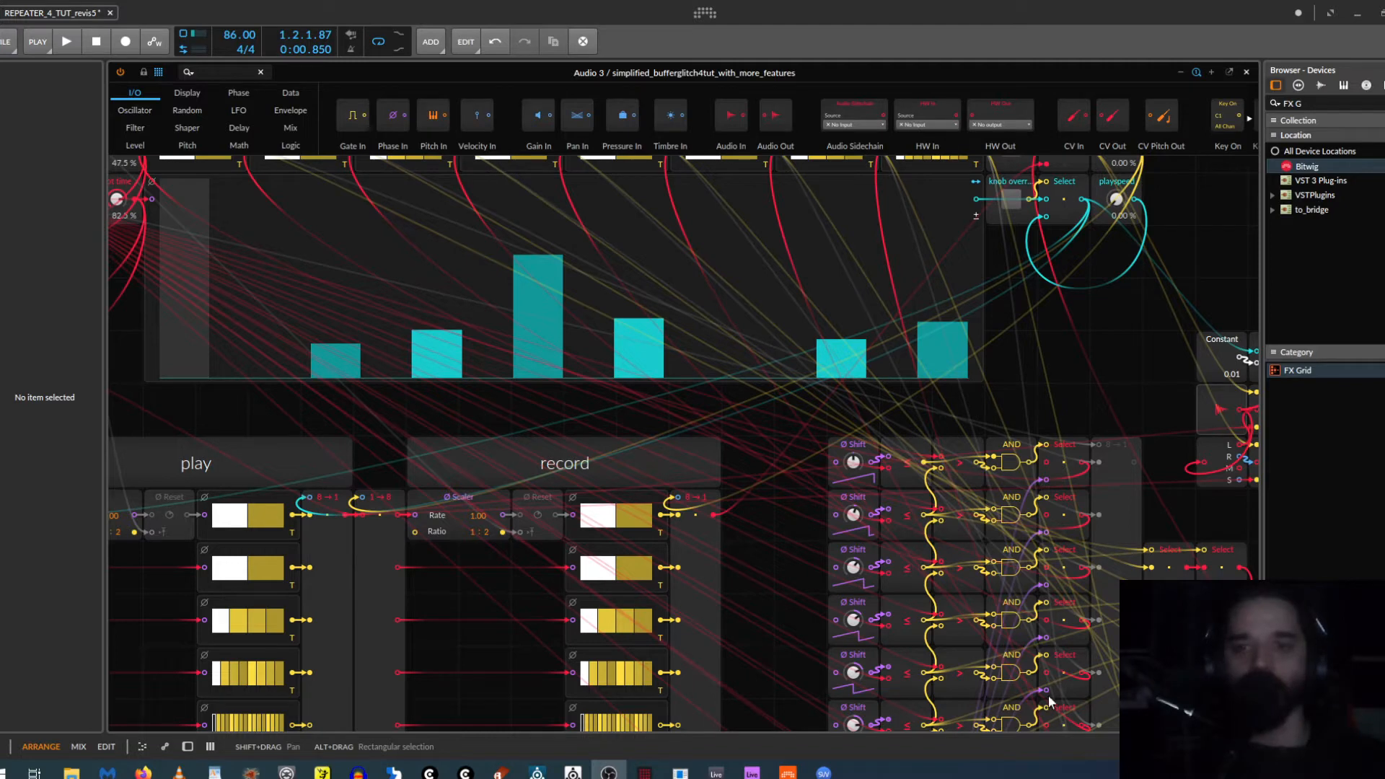
- Select all modules of the record section in the grid patch and deactivate them
{"action": "scroll", "coordinate": [807, 595], "scroll_direction": "down", "scroll_amount": 2}
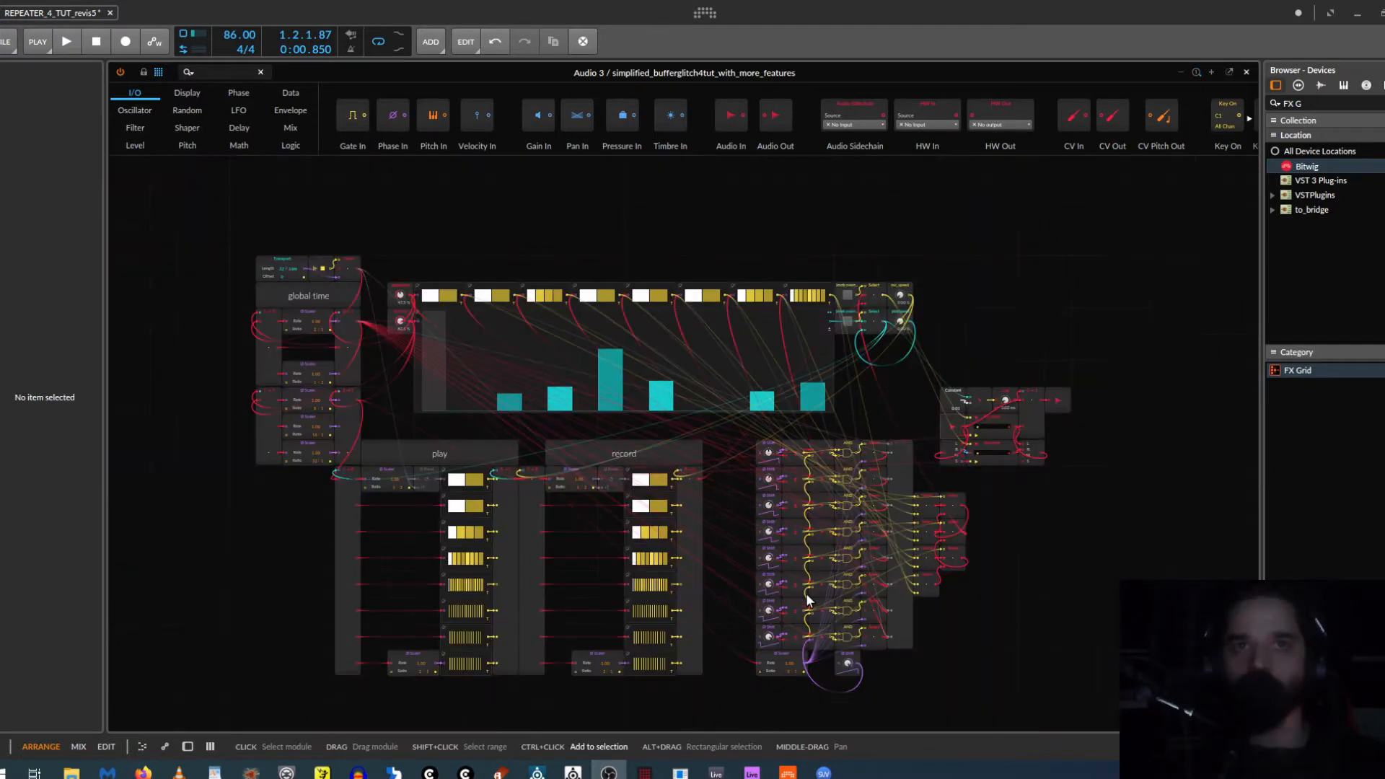
{"action": "scroll", "coordinate": [793, 584], "scroll_direction": "up", "scroll_amount": 2}
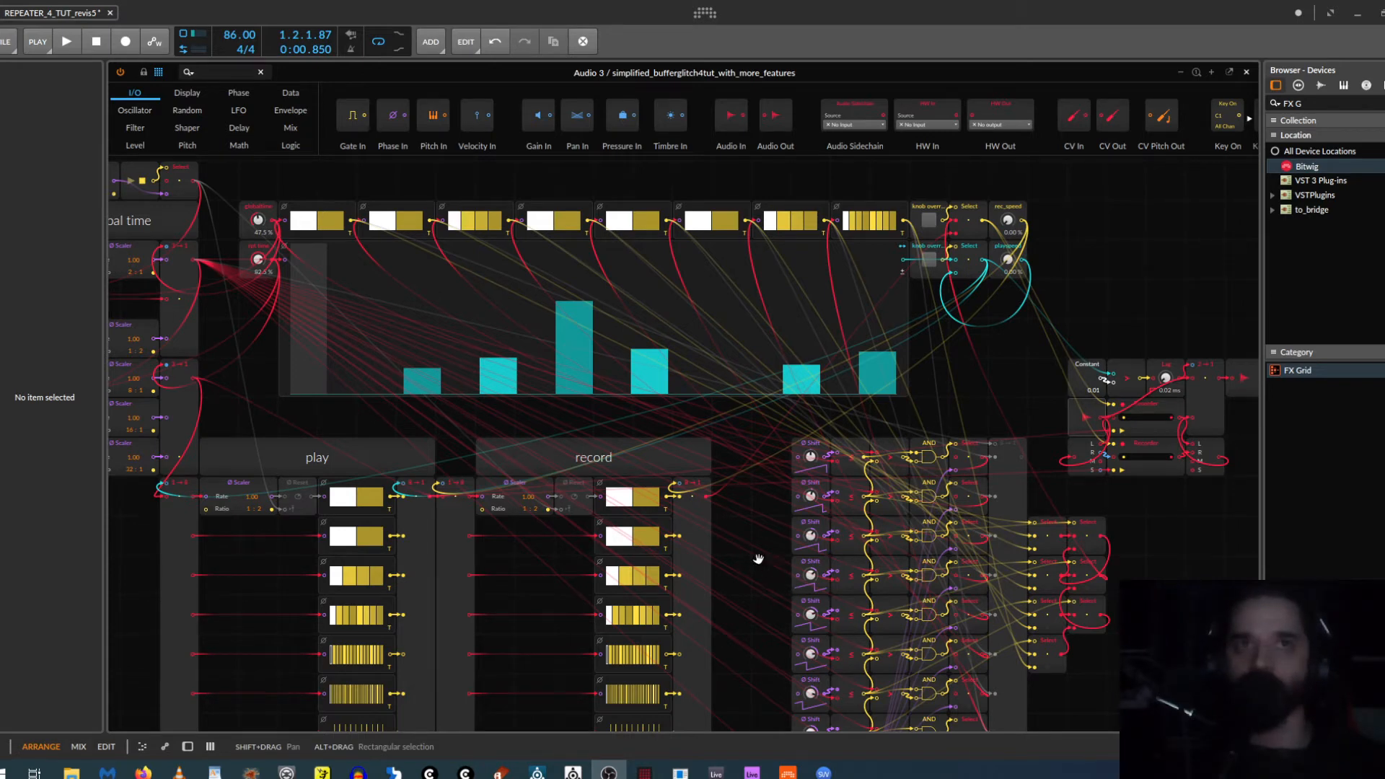
{"action": "left_click_drag", "start_coordinate": [752, 599], "coordinate": [781, 473]}
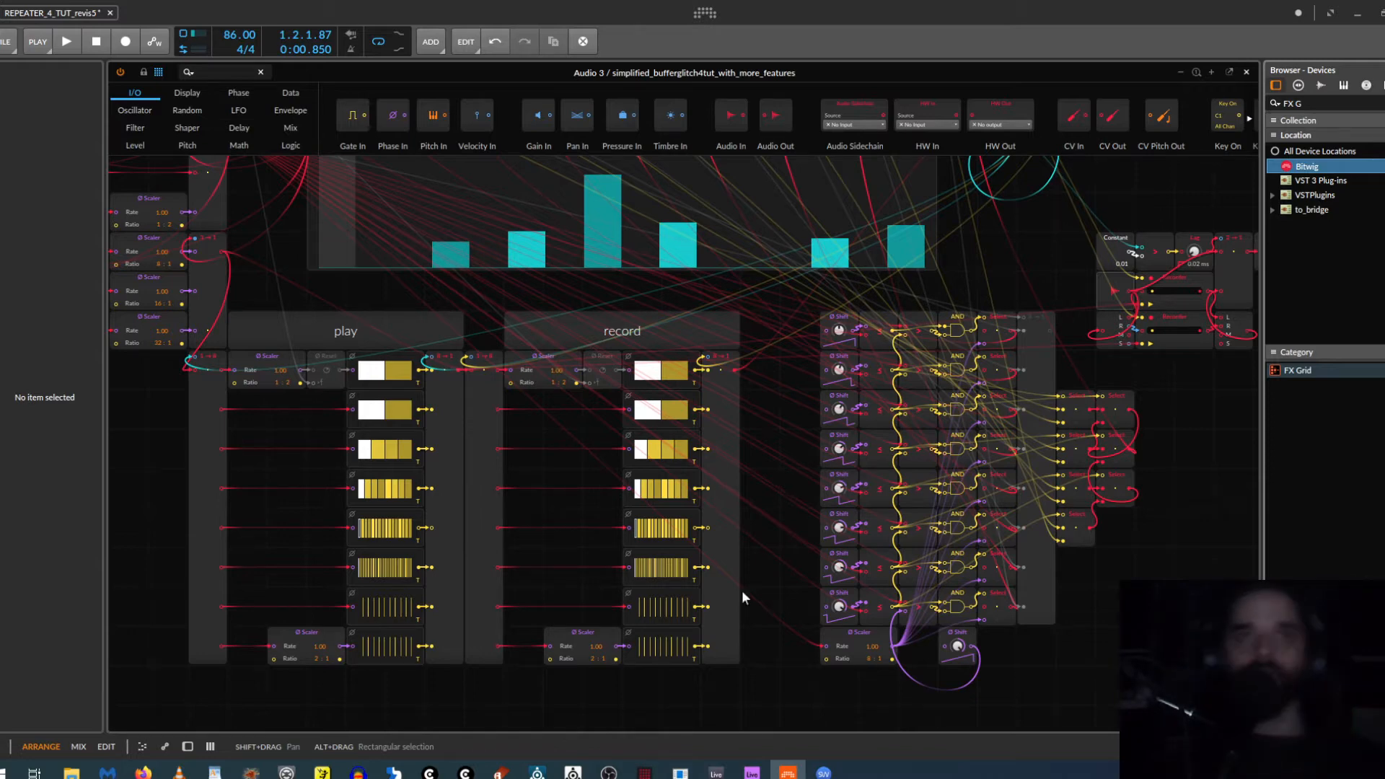
{"action": "left_click_drag", "start_coordinate": [768, 697], "coordinate": [478, 305]}
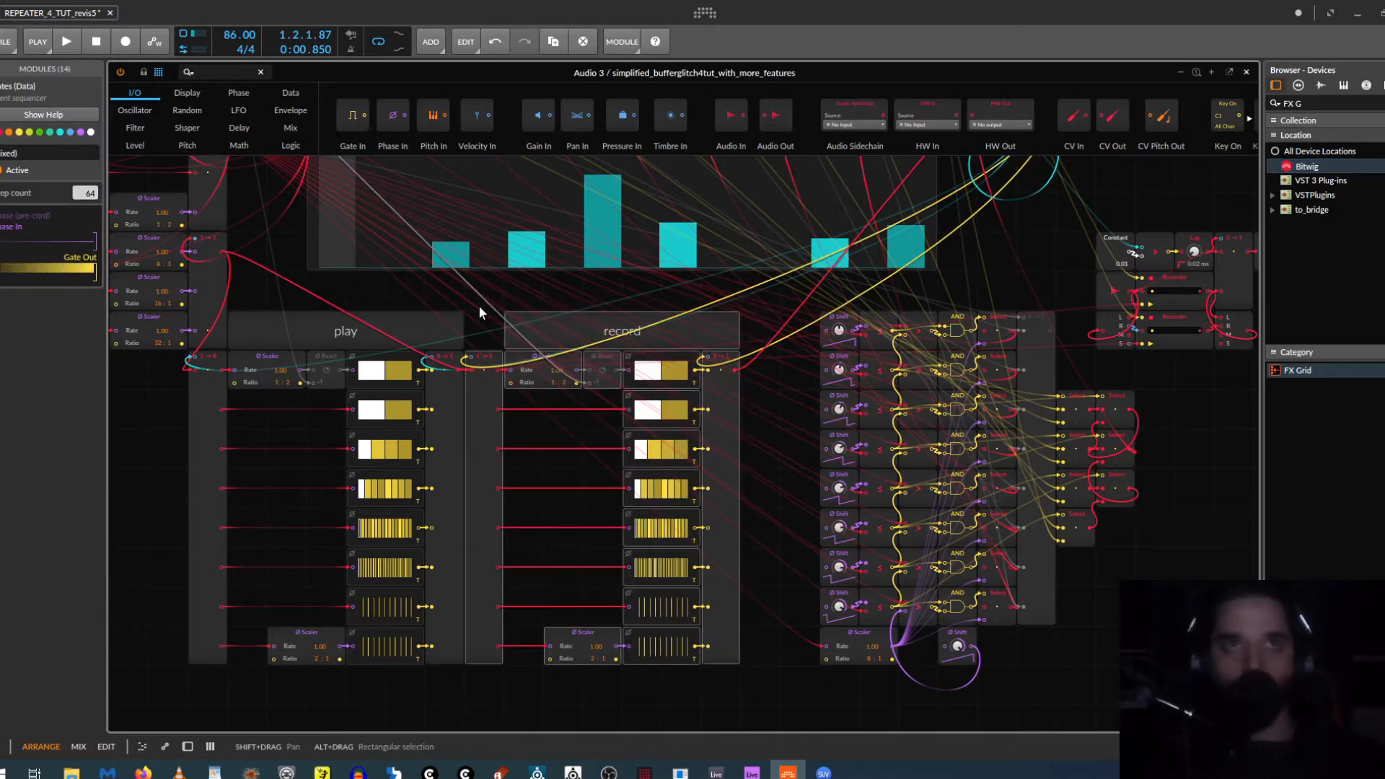
{"action": "key", "text": "alt+a"}
- Examine how the Constant and greater-than comparator feed the Lag and output merge beside the two Recorder modules
{"action": "left_click_drag", "start_coordinate": [778, 414], "coordinate": [527, 559]}
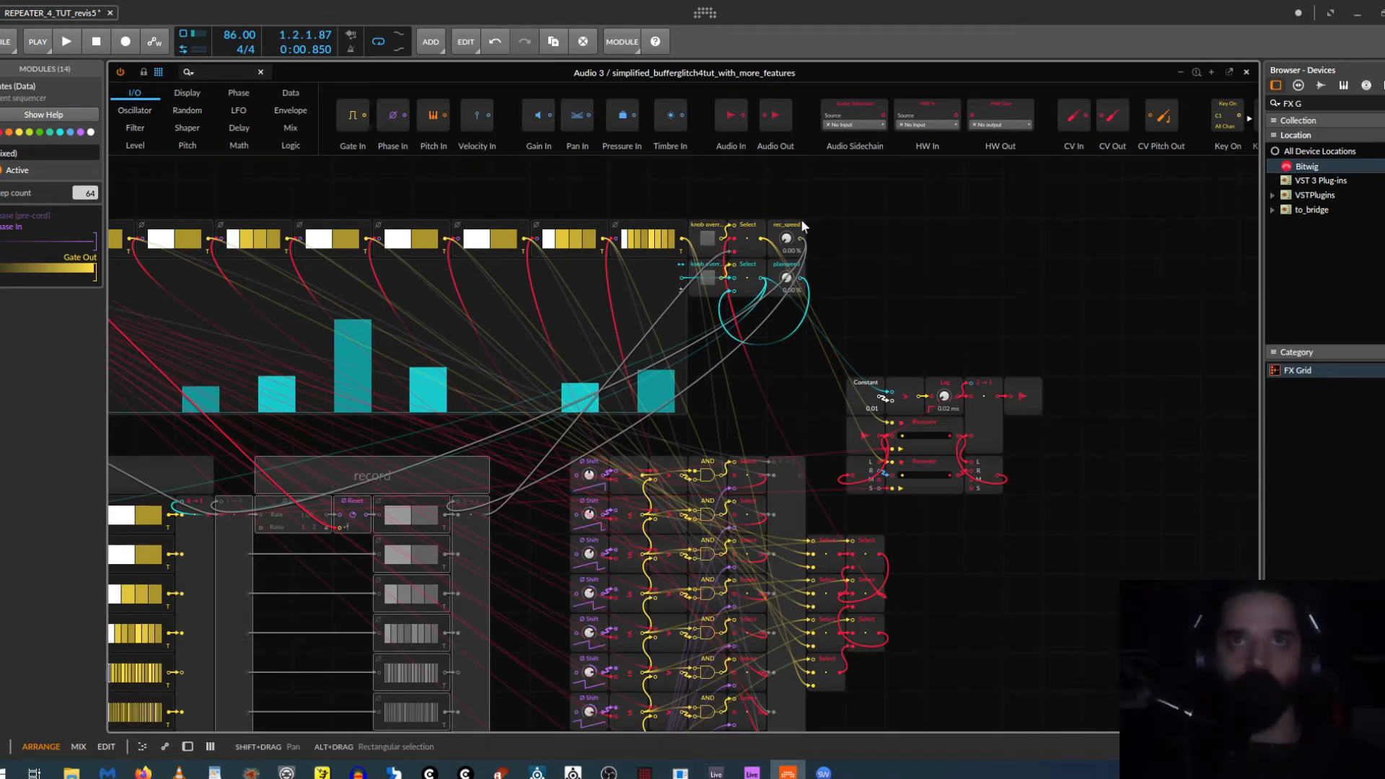
{"action": "left_click_drag", "start_coordinate": [848, 257], "coordinate": [1060, 231]}
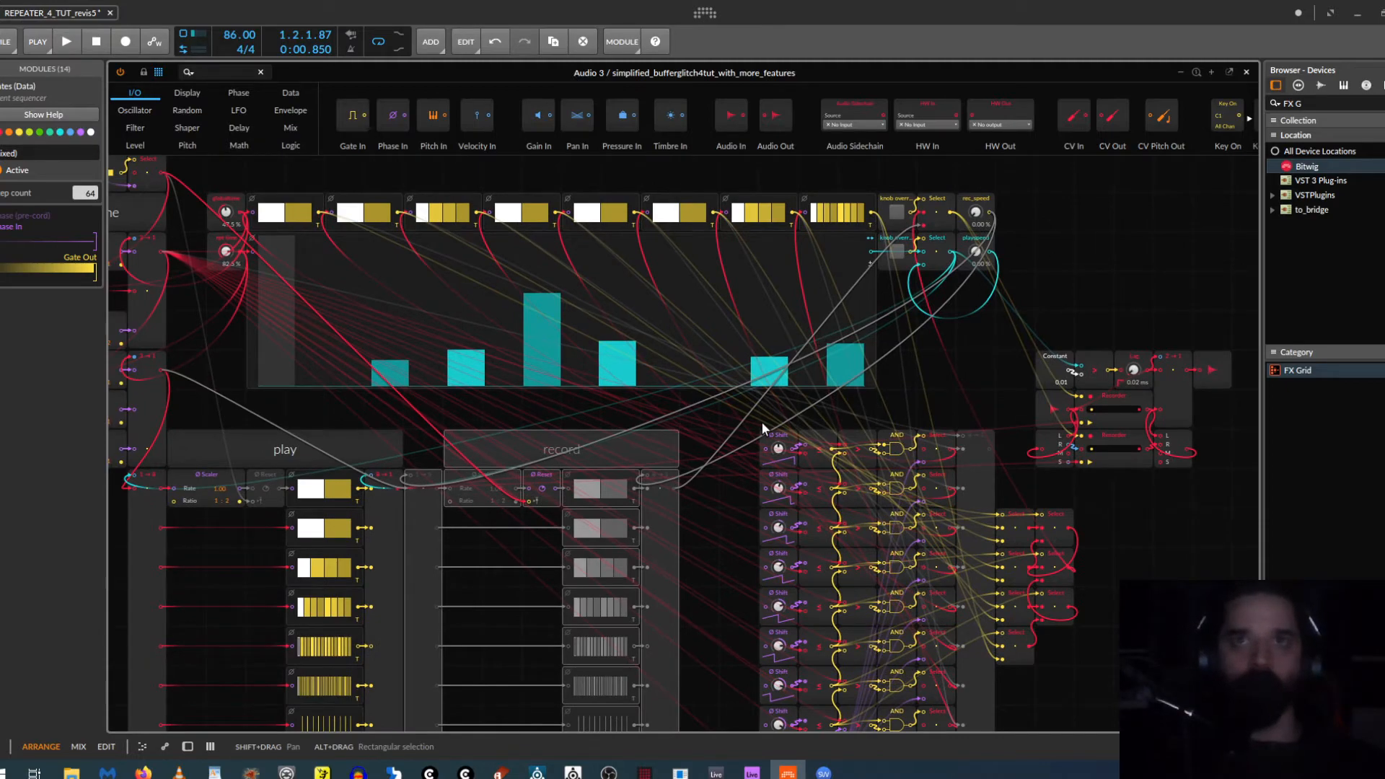
{"action": "scroll", "coordinate": [1125, 561], "scroll_direction": "up", "scroll_amount": 3}
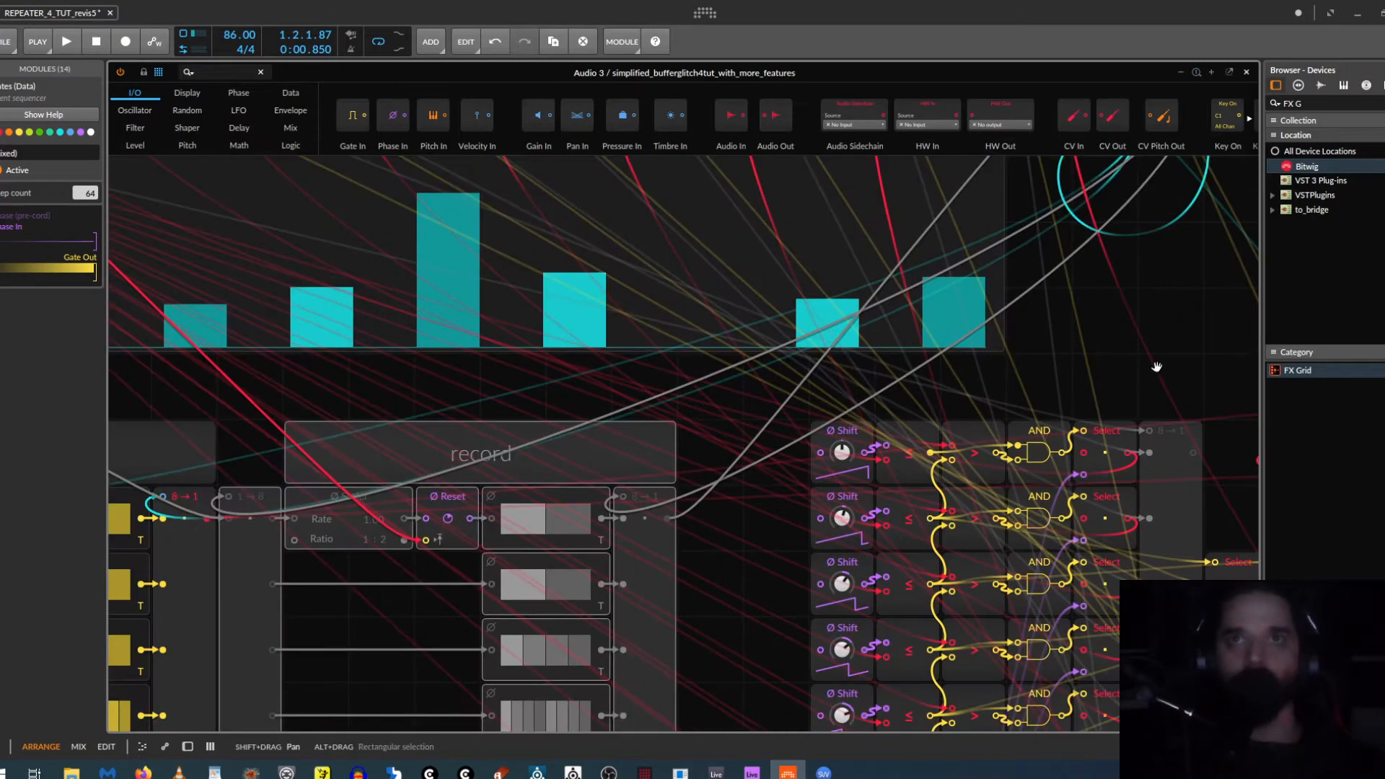
{"action": "left_click_drag", "start_coordinate": [1158, 367], "coordinate": [636, 363]}
{"action": "left_click", "coordinate": [784, 341]}
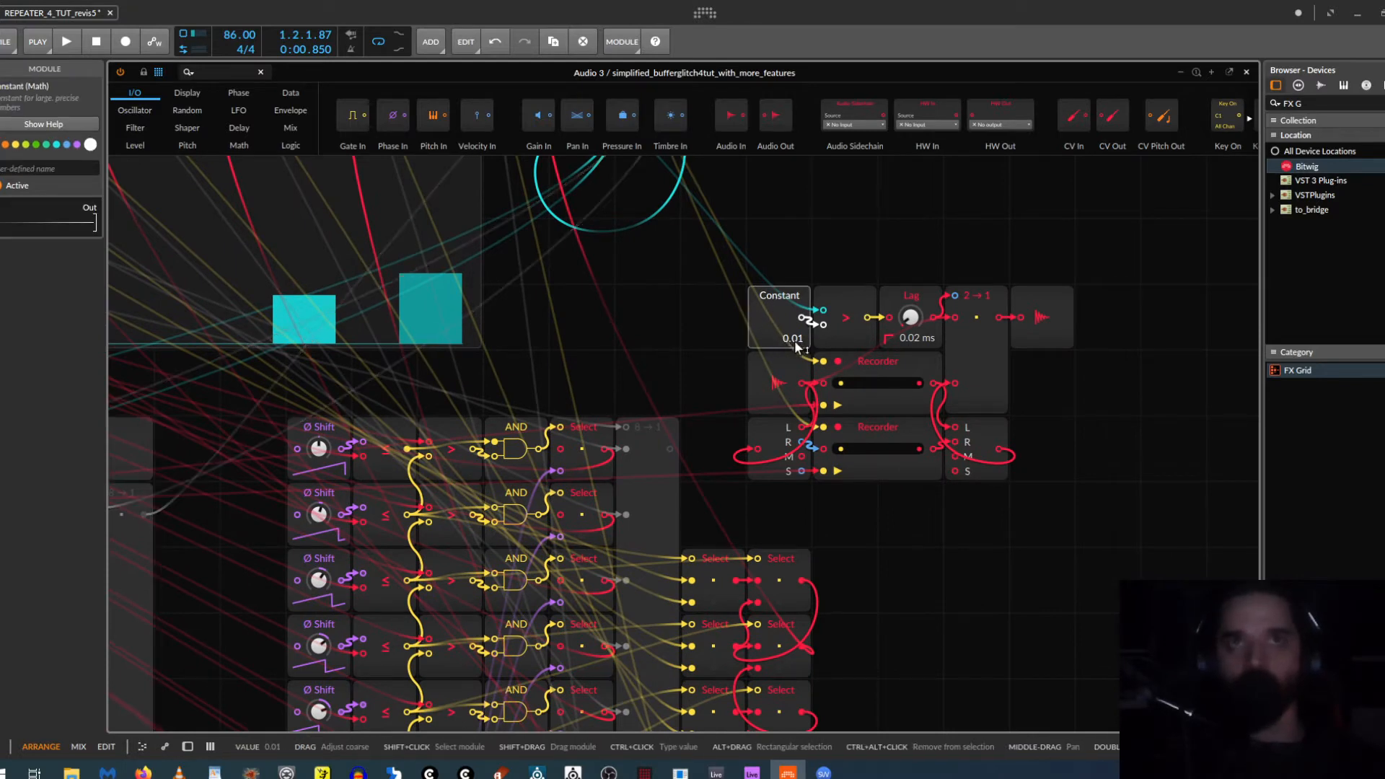
{"action": "key", "text": "shift"}
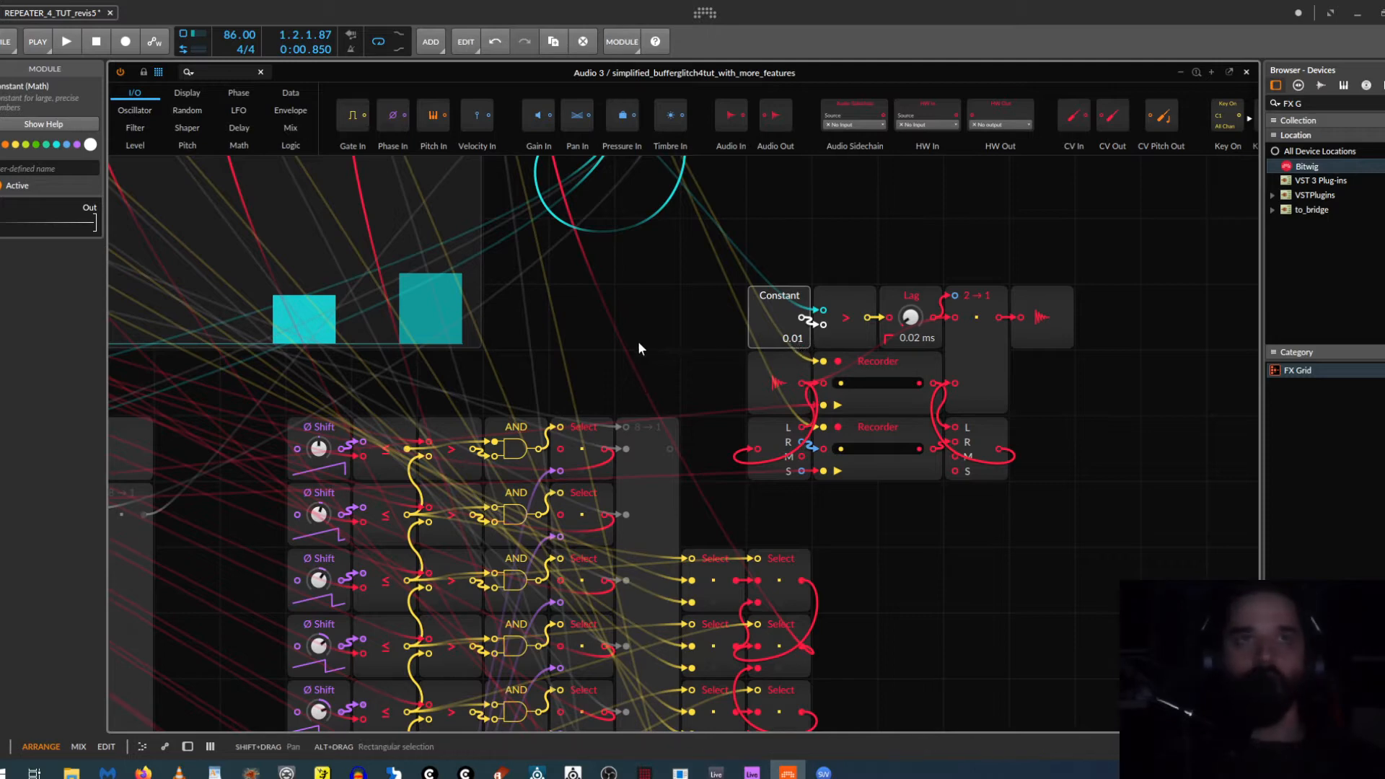
{"action": "left_click_drag", "start_coordinate": [722, 326], "coordinate": [520, 361]}
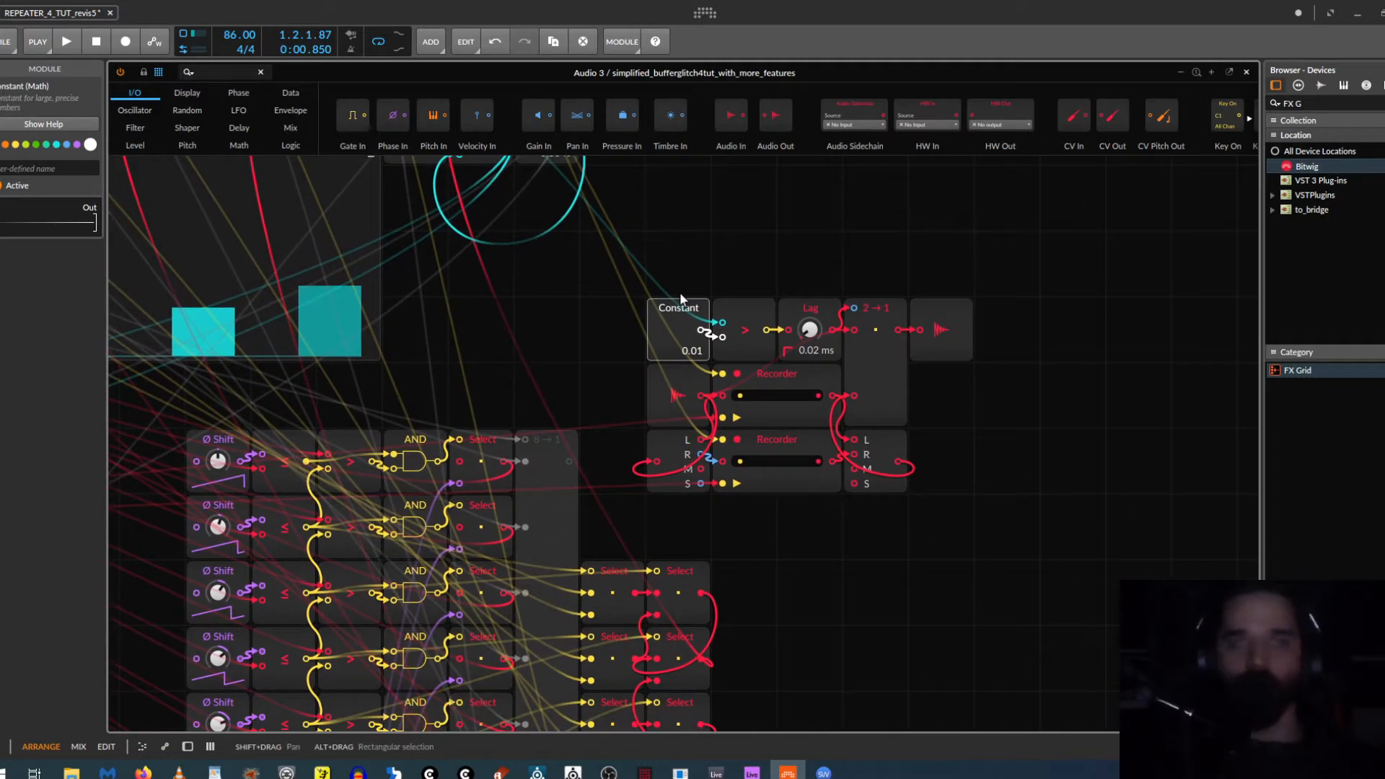
{"action": "left_click", "coordinate": [744, 307]}
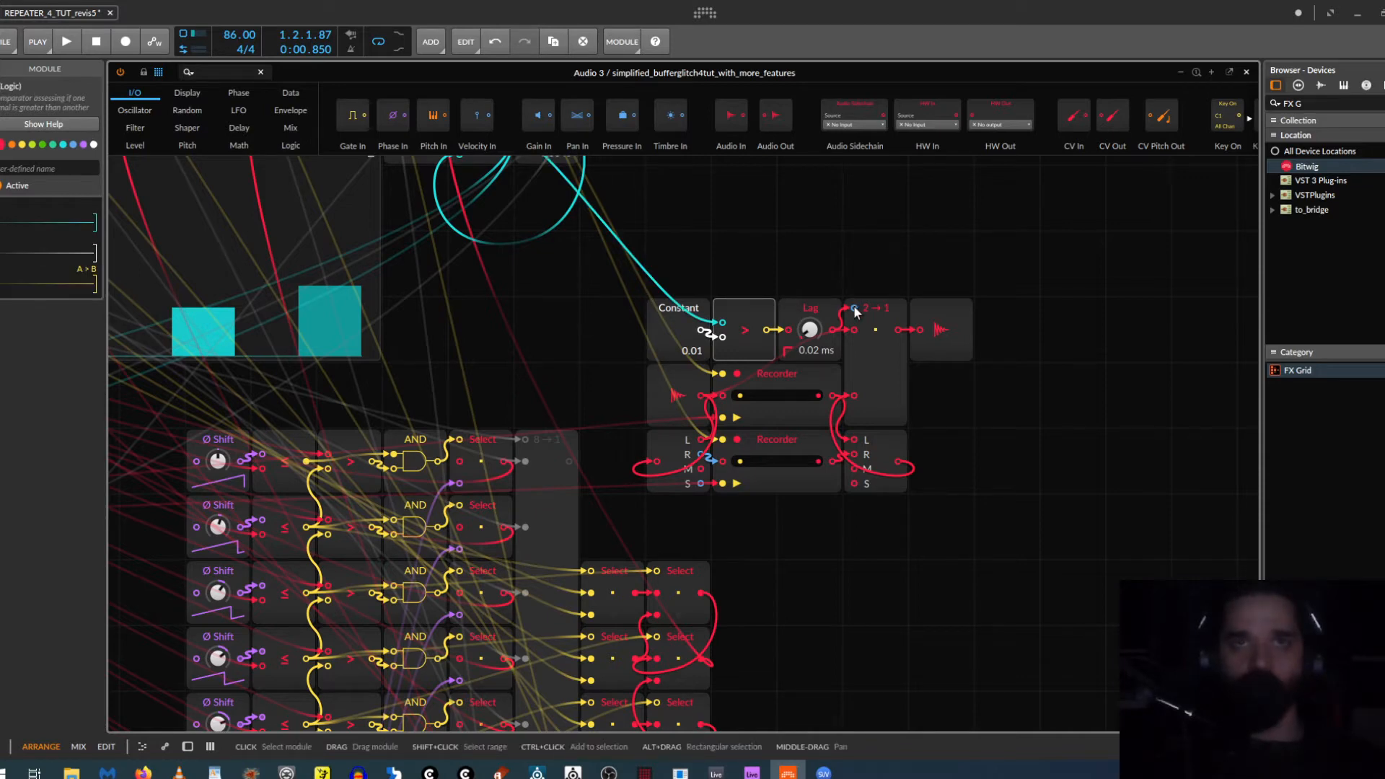
{"action": "scroll", "coordinate": [876, 353], "scroll_direction": "down", "scroll_amount": 1}
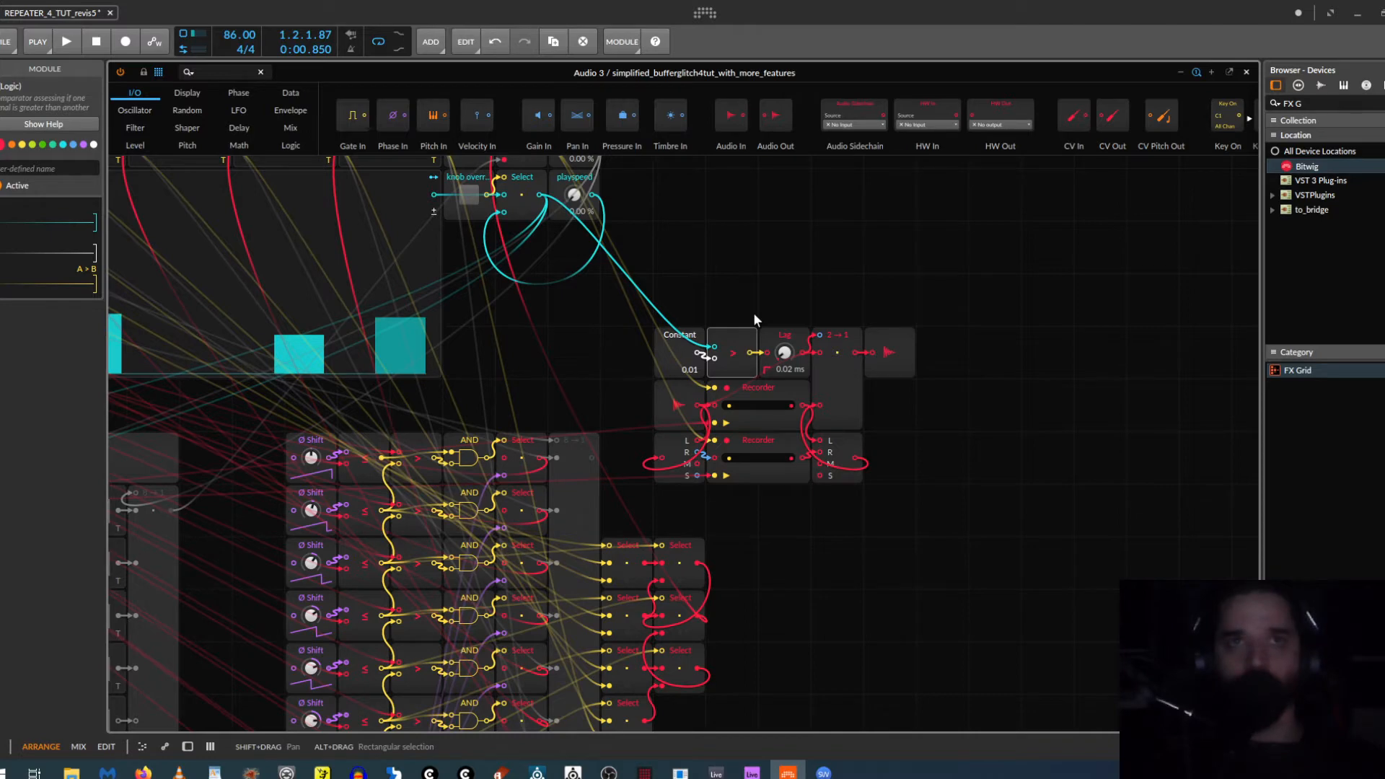
{"action": "left_click_drag", "start_coordinate": [304, 346], "coordinate": [712, 346]}
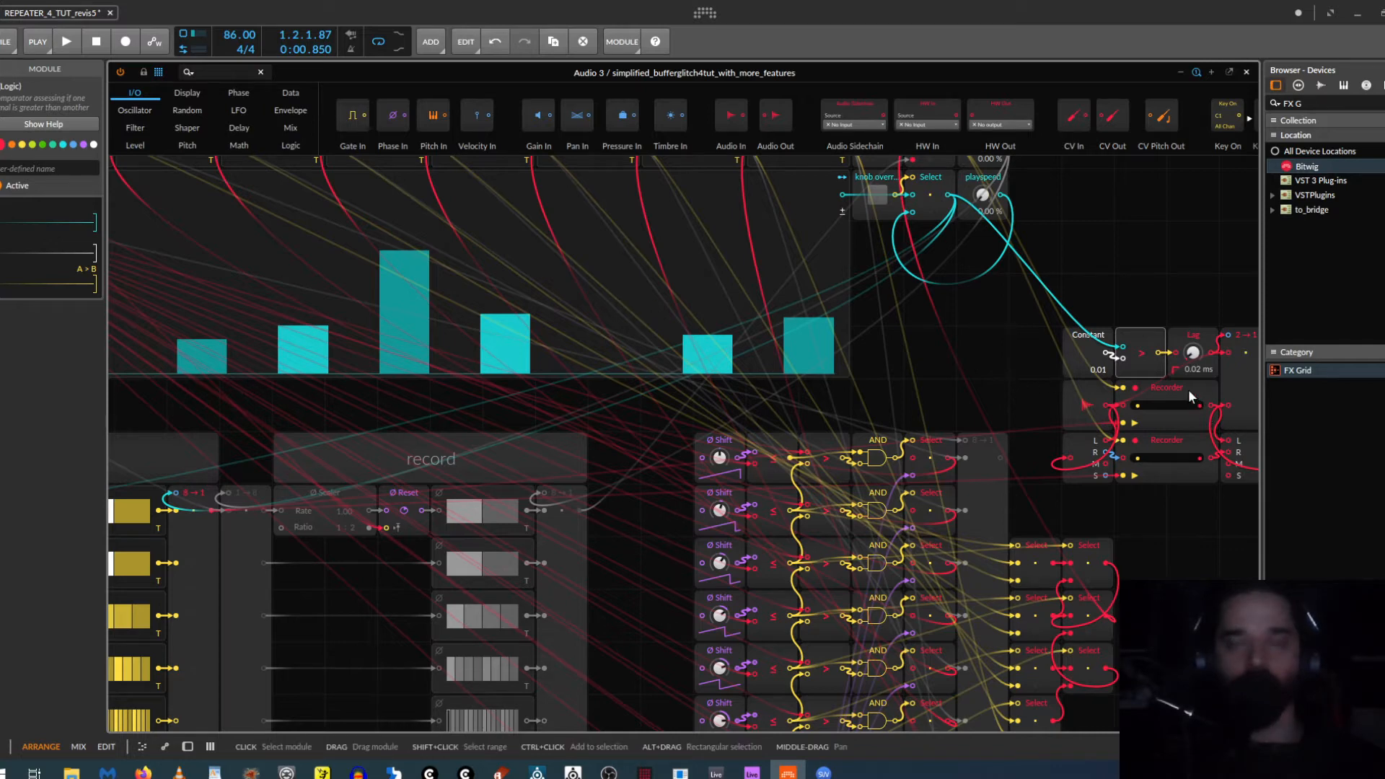
{"action": "scroll", "coordinate": [635, 443], "scroll_direction": "down", "scroll_amount": 2}
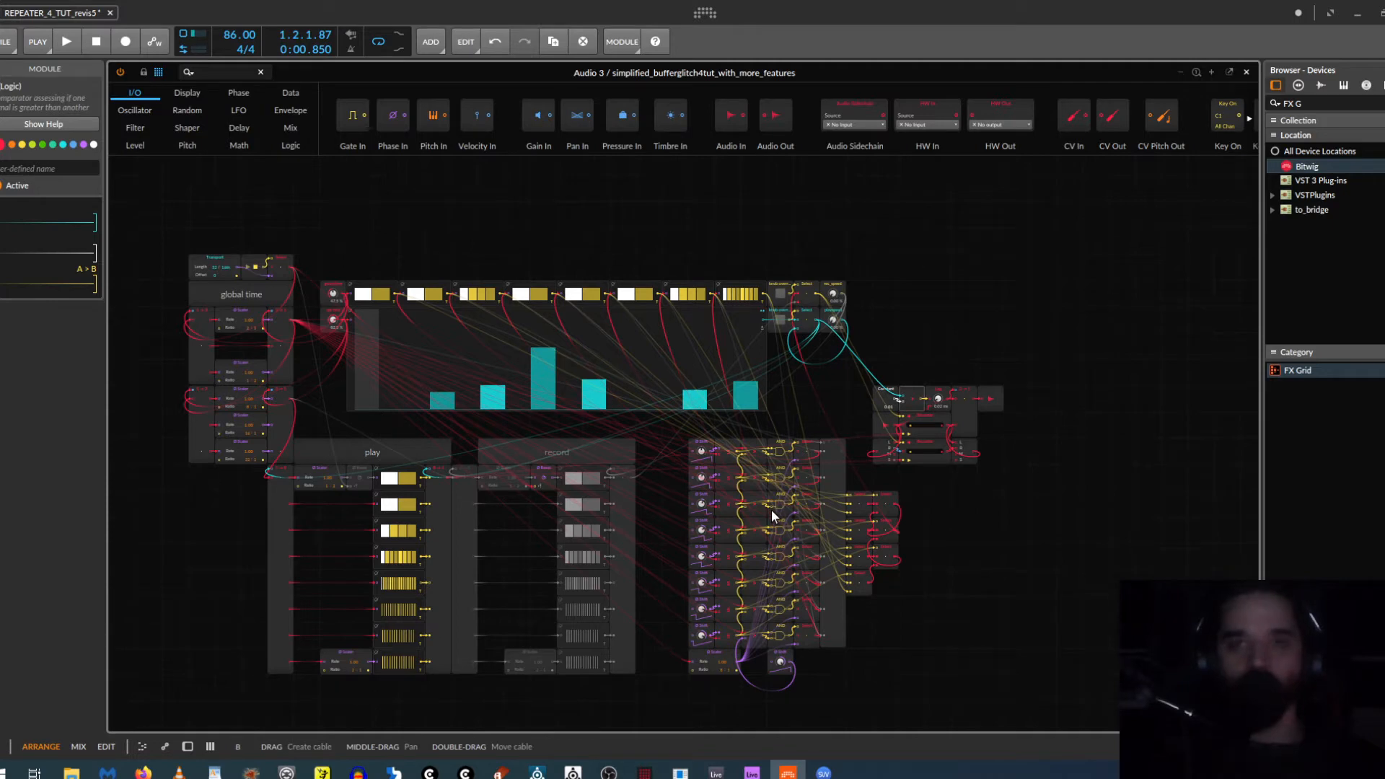
{"action": "scroll", "coordinate": [1057, 485], "scroll_direction": "up", "scroll_amount": 3}
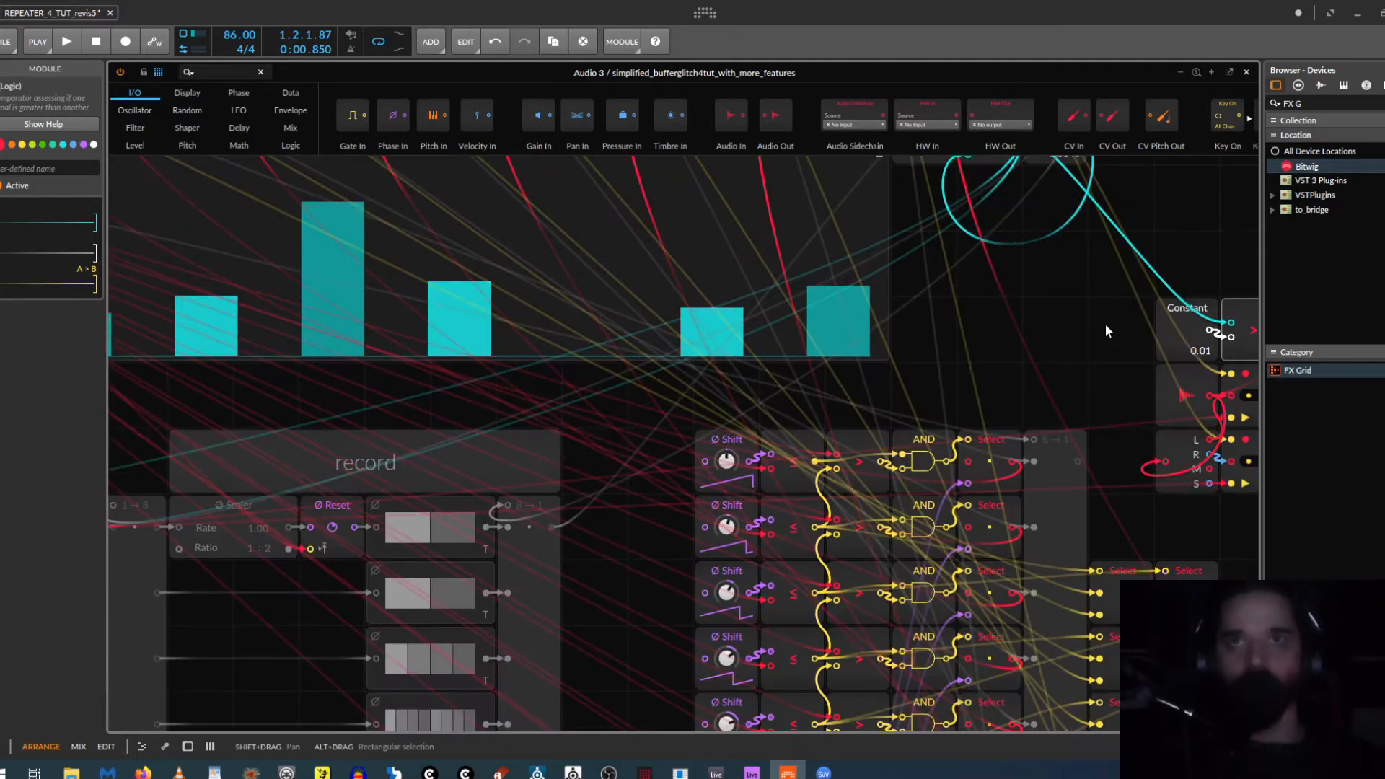
{"action": "left_click_drag", "start_coordinate": [1105, 323], "coordinate": [860, 330]}
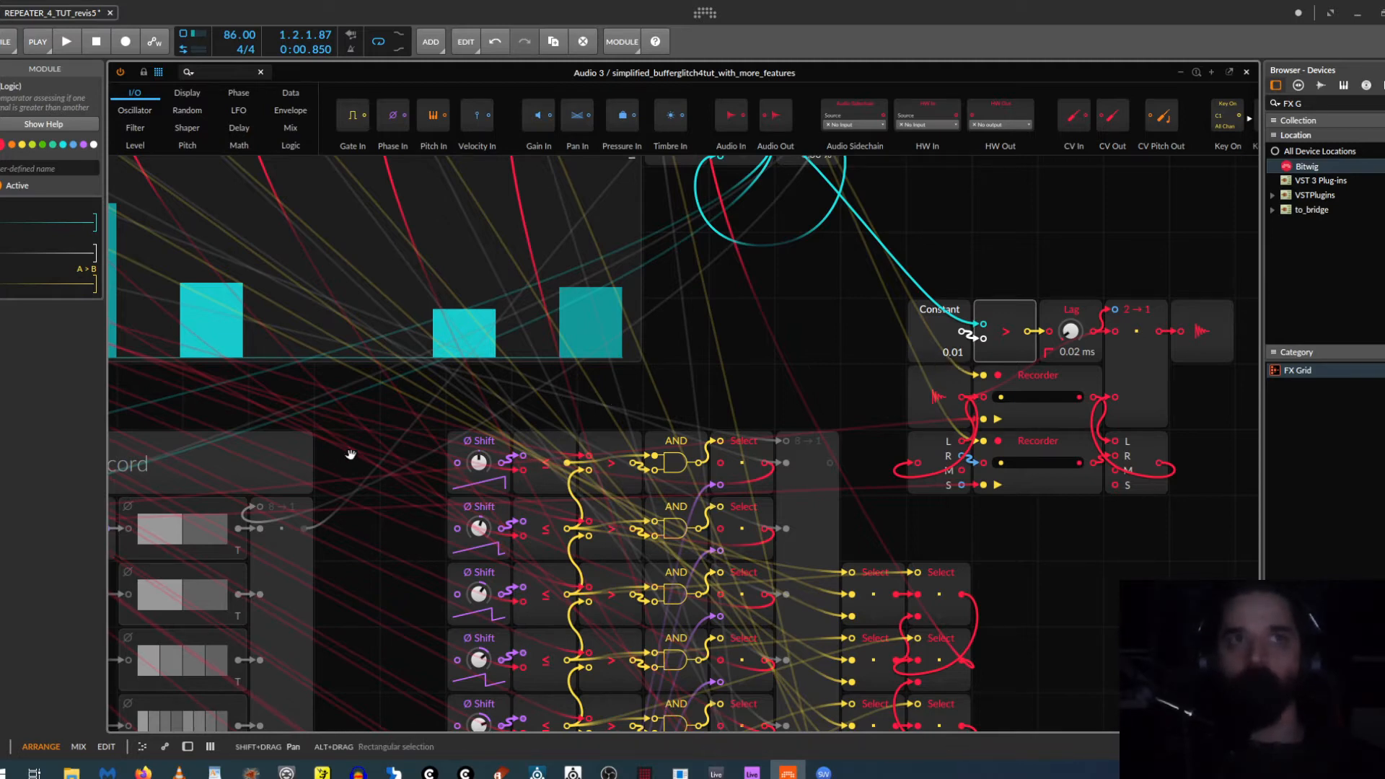
{"action": "left_click_drag", "start_coordinate": [378, 422], "coordinate": [699, 429]}
{"action": "scroll", "coordinate": [690, 426], "scroll_direction": "down", "scroll_amount": 5}
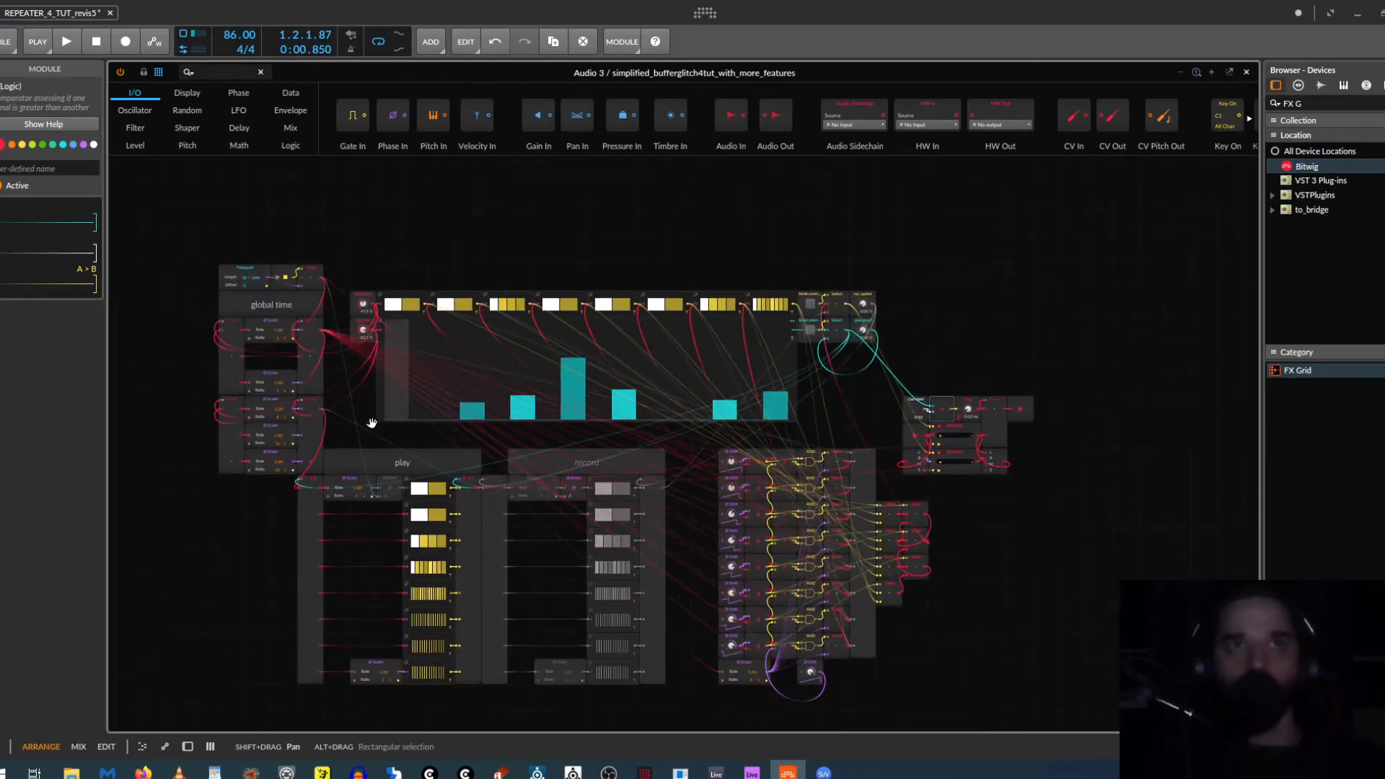
- Select the Transport module above global time and toggle Enable Groove in the playback settings
{"action": "scroll", "coordinate": [344, 439], "scroll_direction": "up", "scroll_amount": 3}
{"action": "left_click_drag", "start_coordinate": [299, 434], "coordinate": [478, 394]}
{"action": "scroll", "coordinate": [202, 251], "scroll_direction": "up", "scroll_amount": 2}
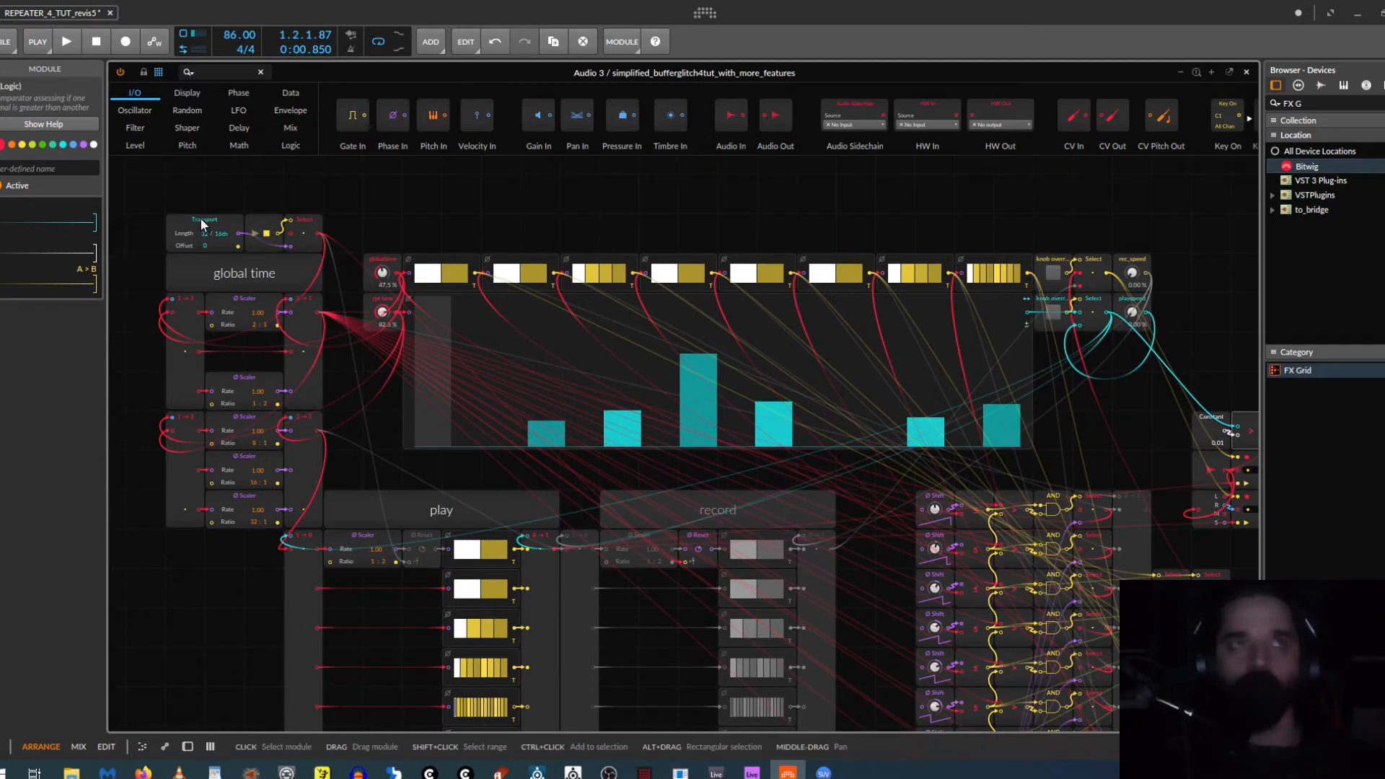
{"action": "left_click", "coordinate": [202, 221]}
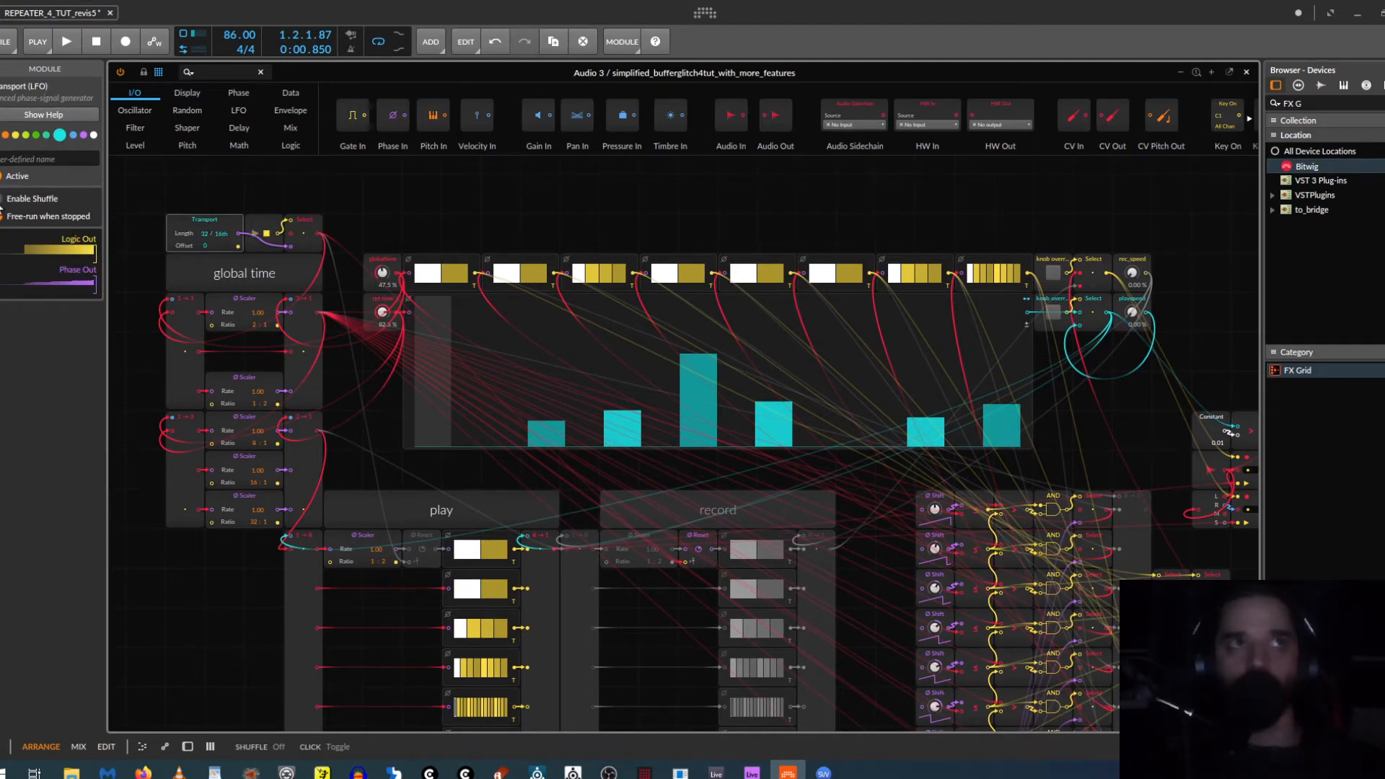
{"action": "left_click", "coordinate": [32, 45]}
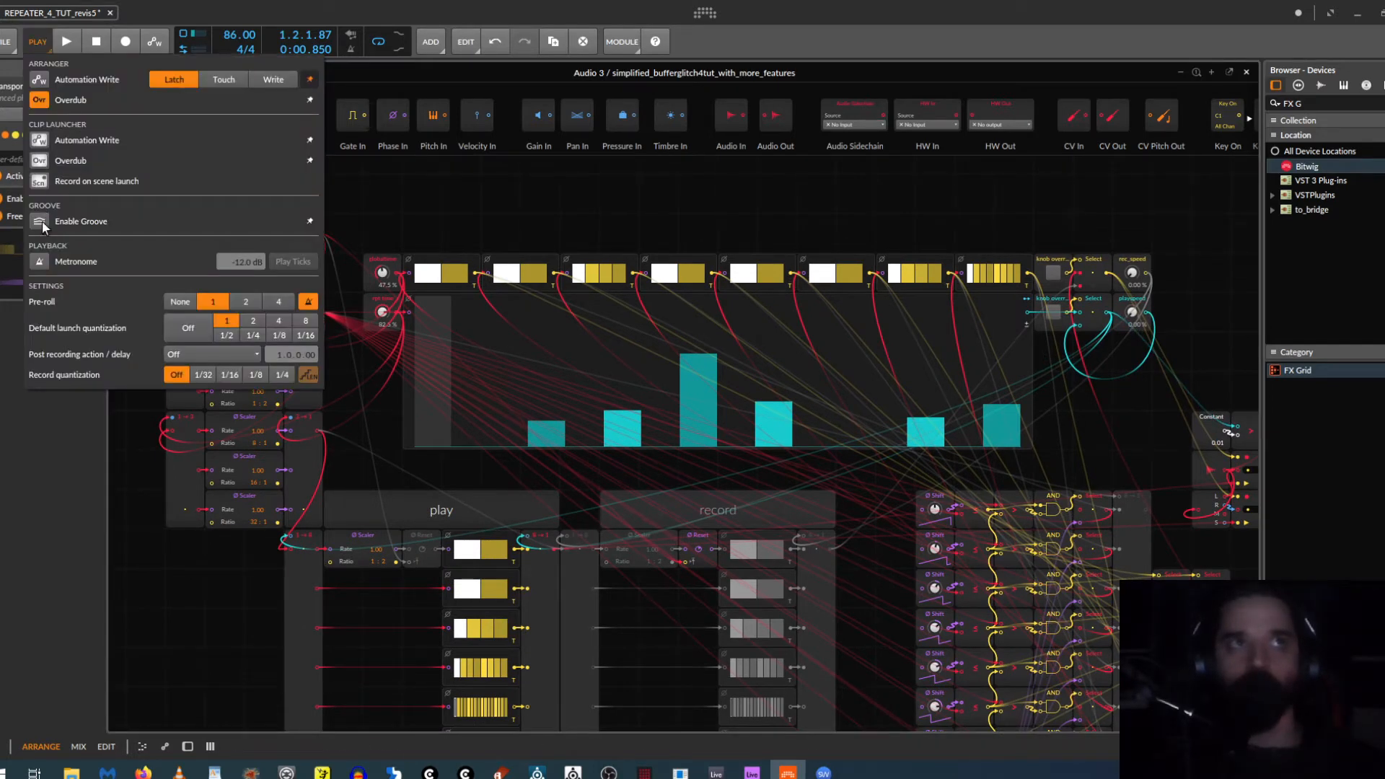
{"action": "left_click", "coordinate": [39, 221]}
{"action": "left_click", "coordinate": [421, 188]}
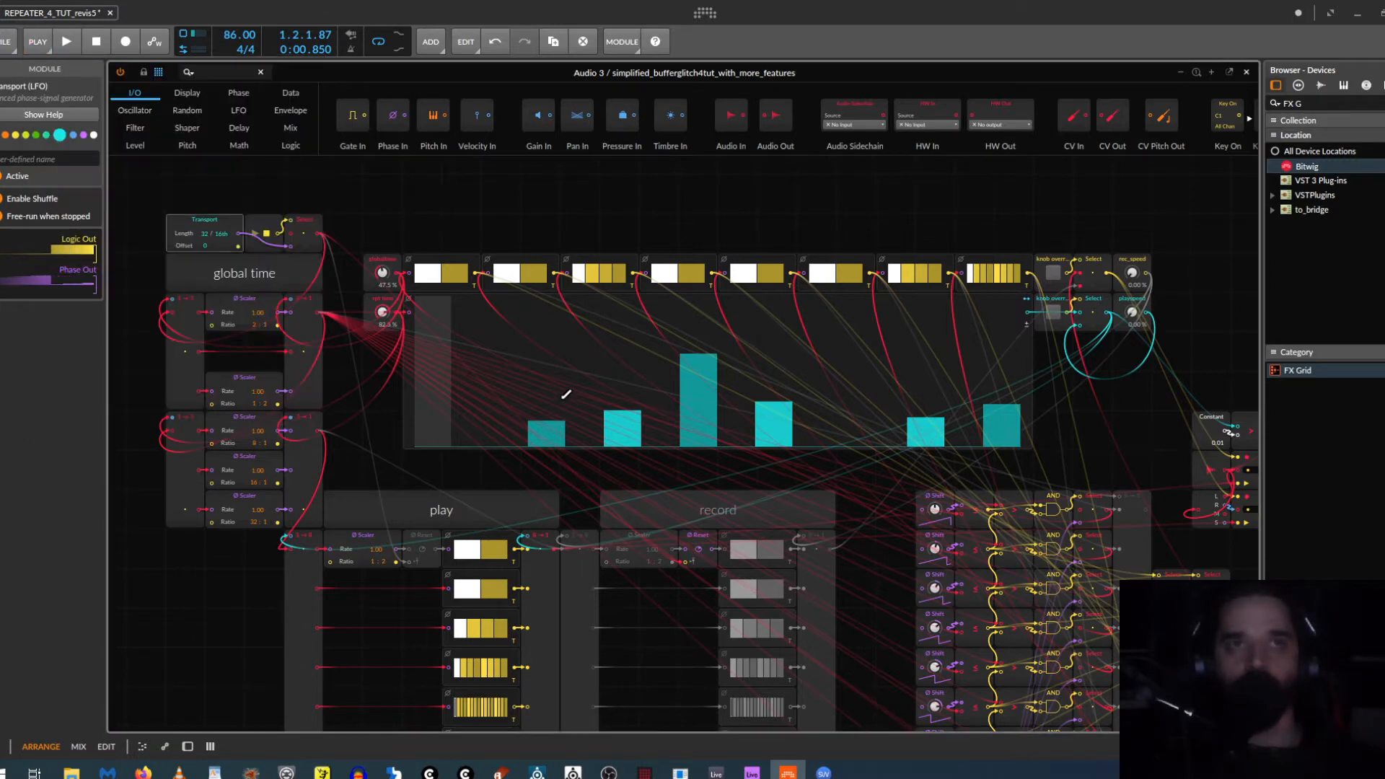
- Lower step 4 of the large step sequencer slightly and audition the pattern before halting playback
{"action": "left_click", "coordinate": [546, 428]}
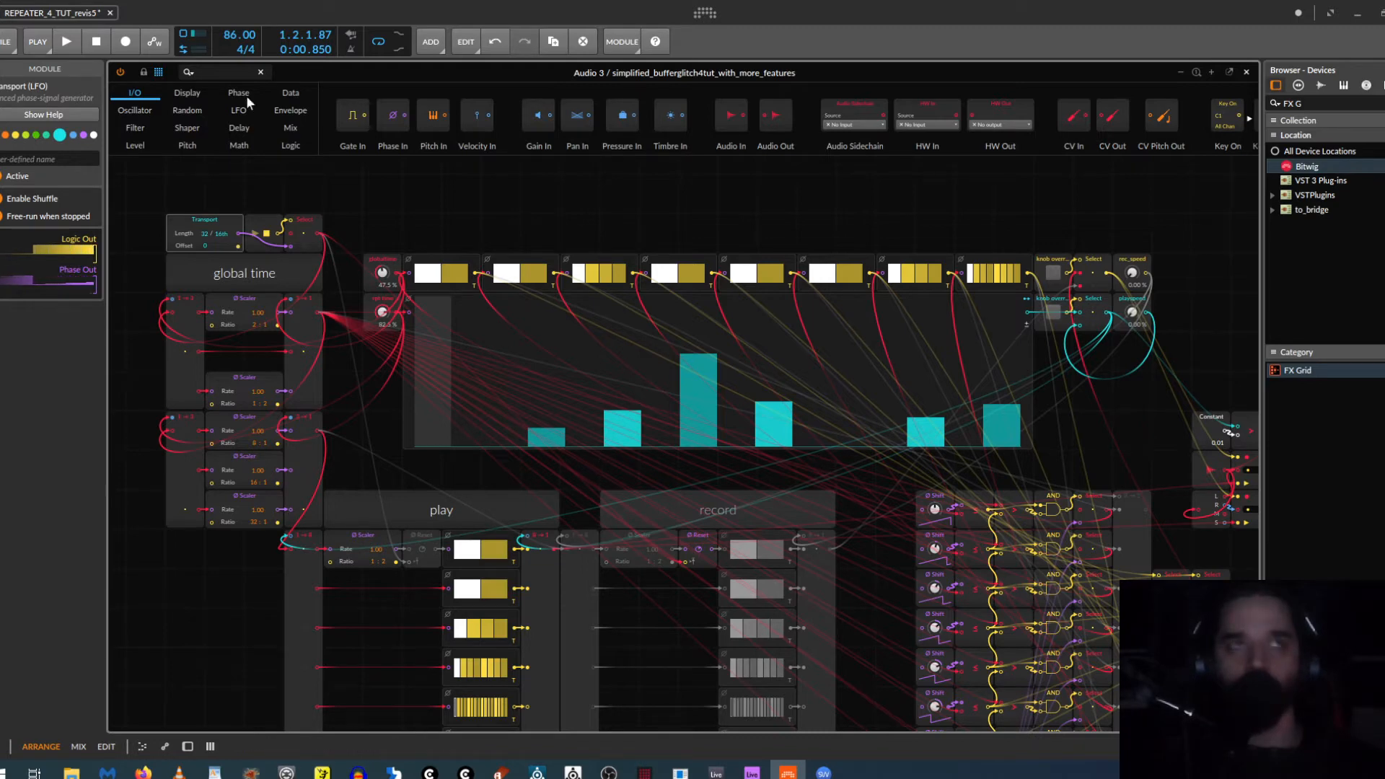
{"action": "left_click", "coordinate": [99, 43]}
{"action": "left_click", "coordinate": [67, 43]}
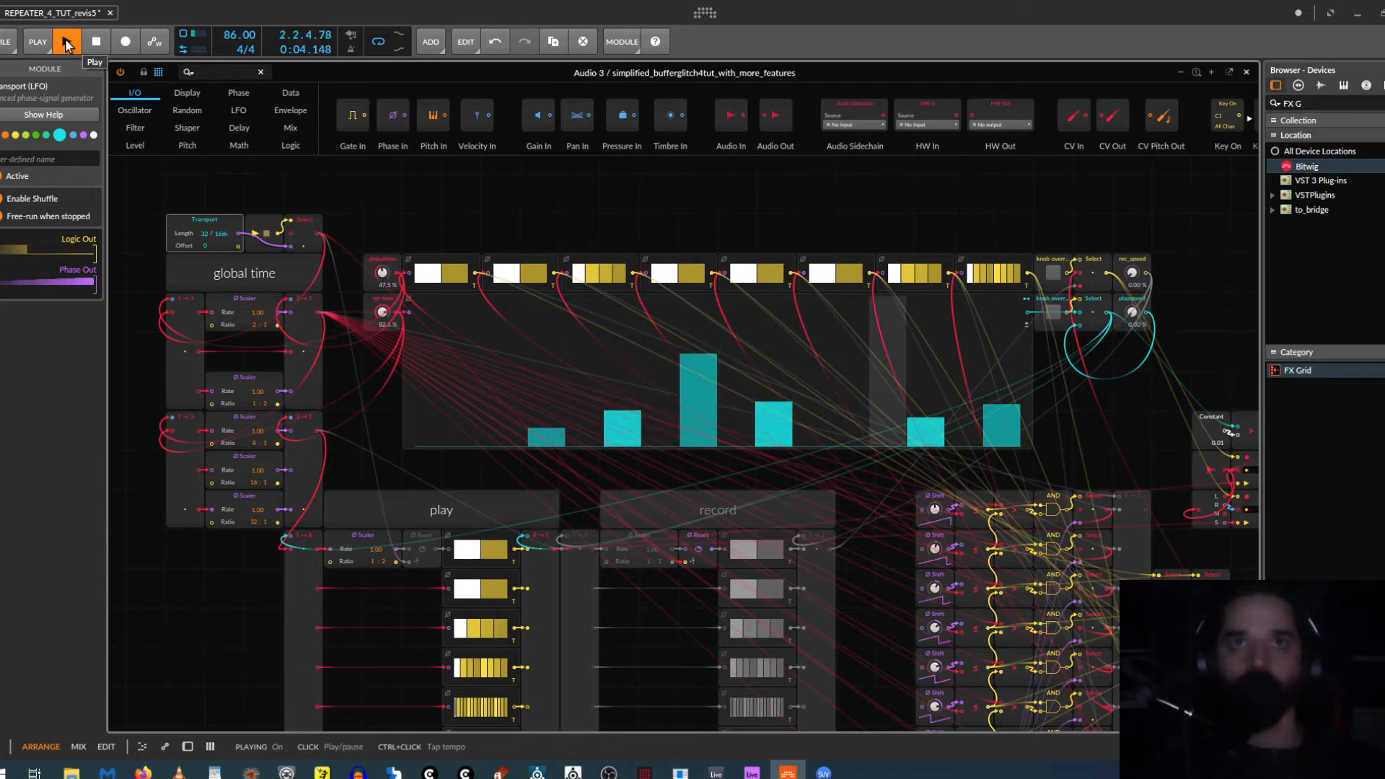
{"action": "left_click", "coordinate": [65, 43]}
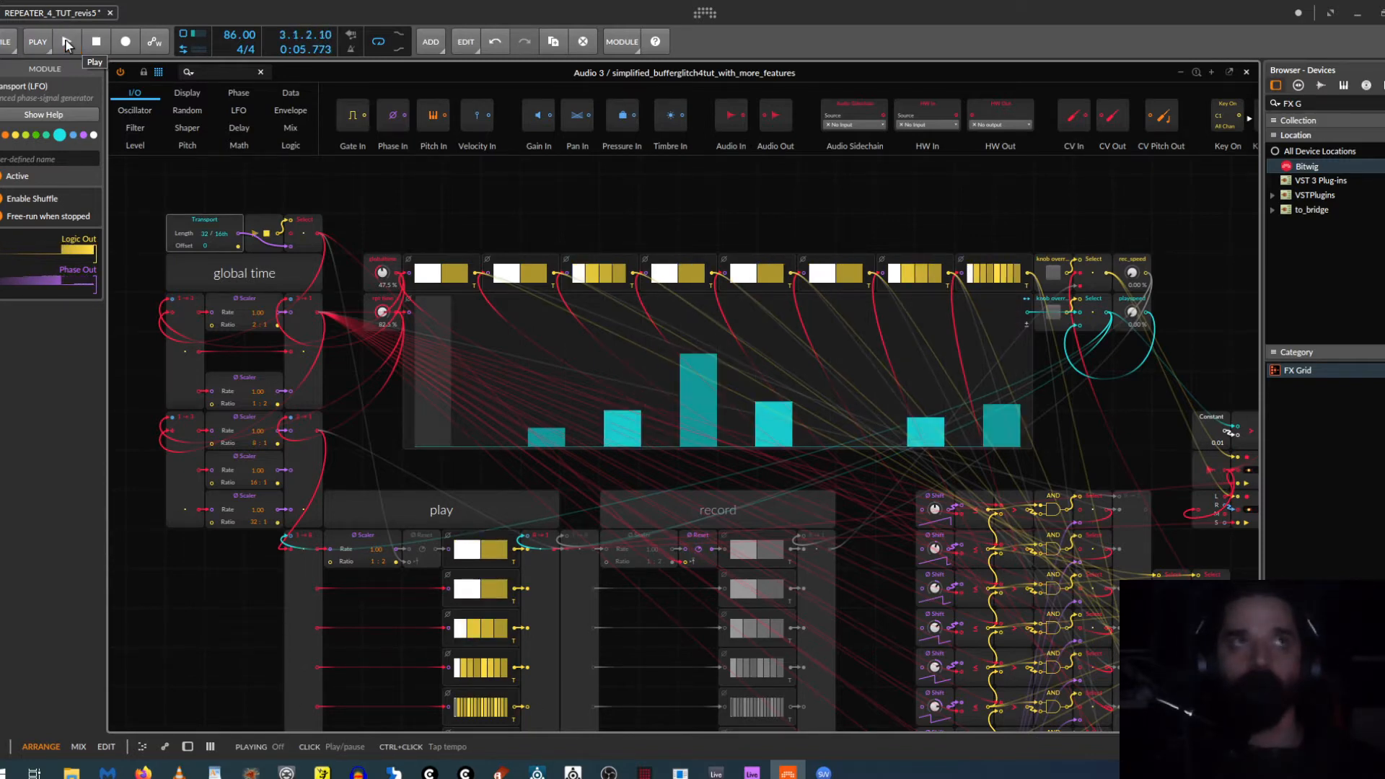
- Set the step count of the third, seventh and eighth Gates modules above the step sequencer to 2
{"action": "left_click", "coordinate": [570, 281]}
{"action": "left_click_drag", "start_coordinate": [83, 201], "coordinate": [86, 217]}
{"action": "left_click", "coordinate": [886, 289]}
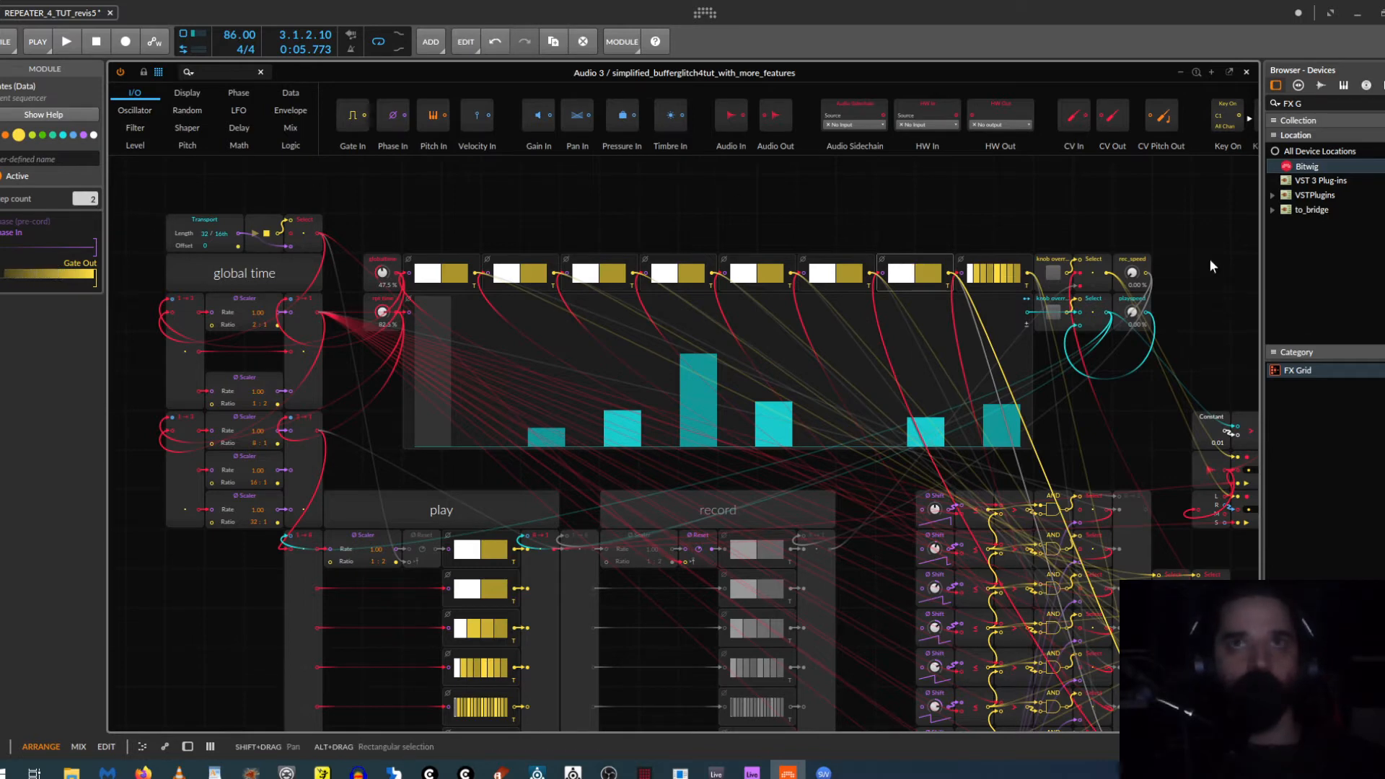
{"action": "left_click", "coordinate": [972, 273]}
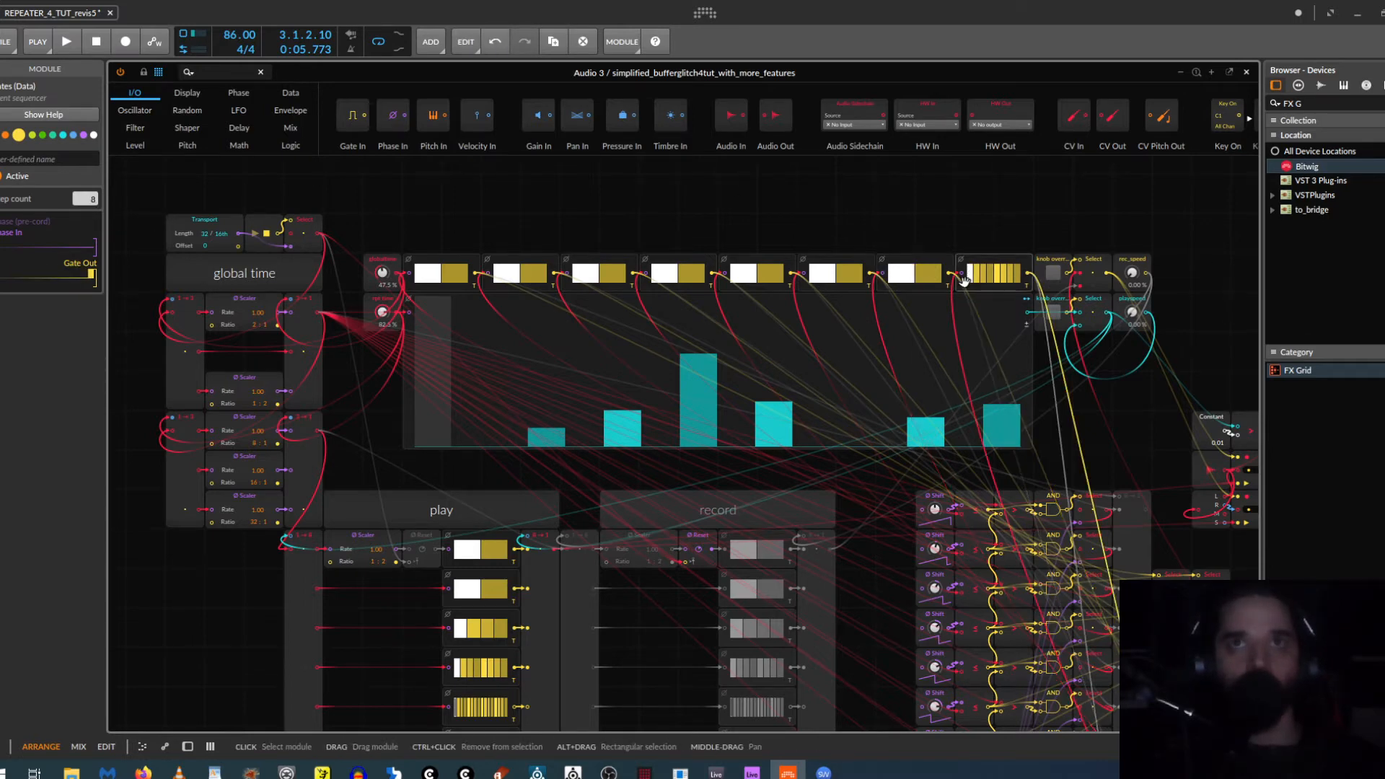
{"action": "left_click_drag", "start_coordinate": [84, 200], "coordinate": [85, 211]}
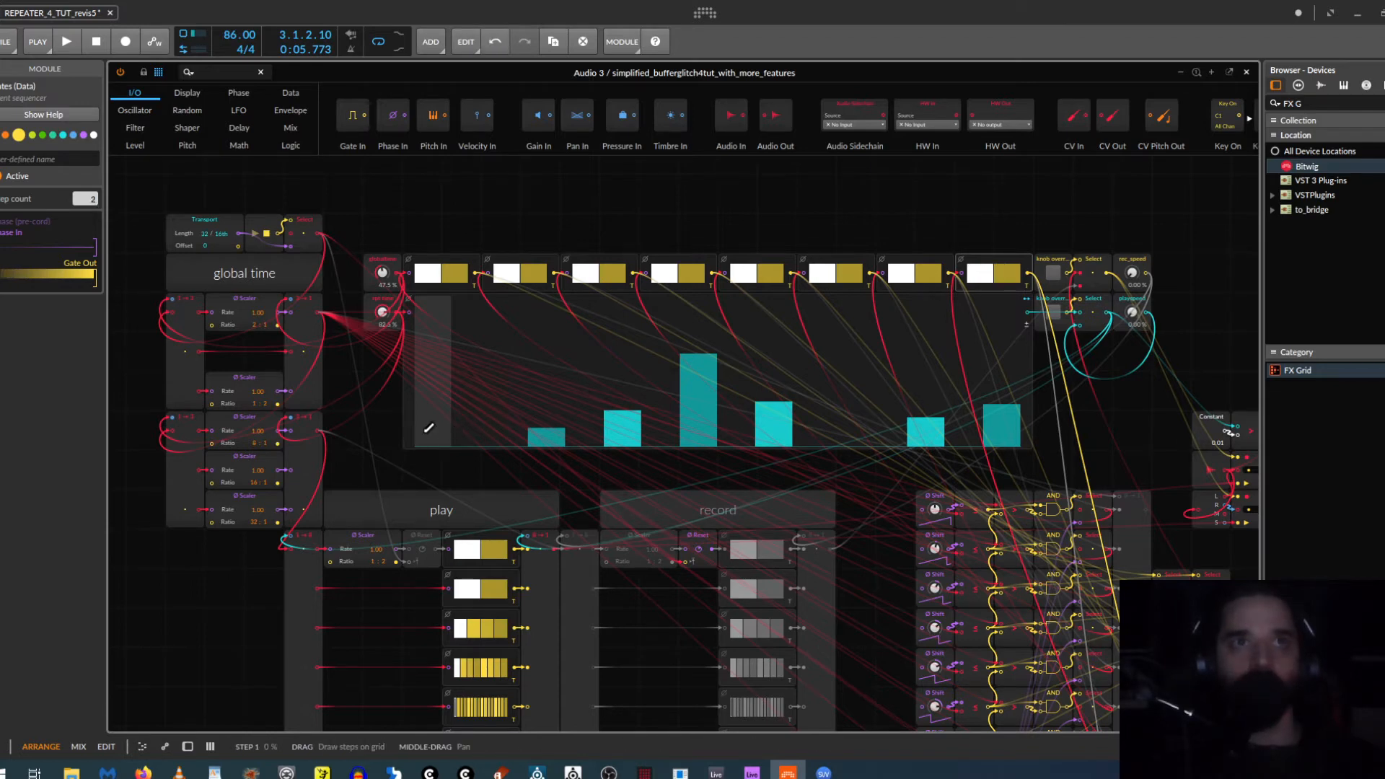
- Draw all 16 steps of the sequencer at about 4%, then select the play section's Merge module and start playback
{"action": "left_click_drag", "start_coordinate": [426, 426], "coordinate": [1012, 436]}
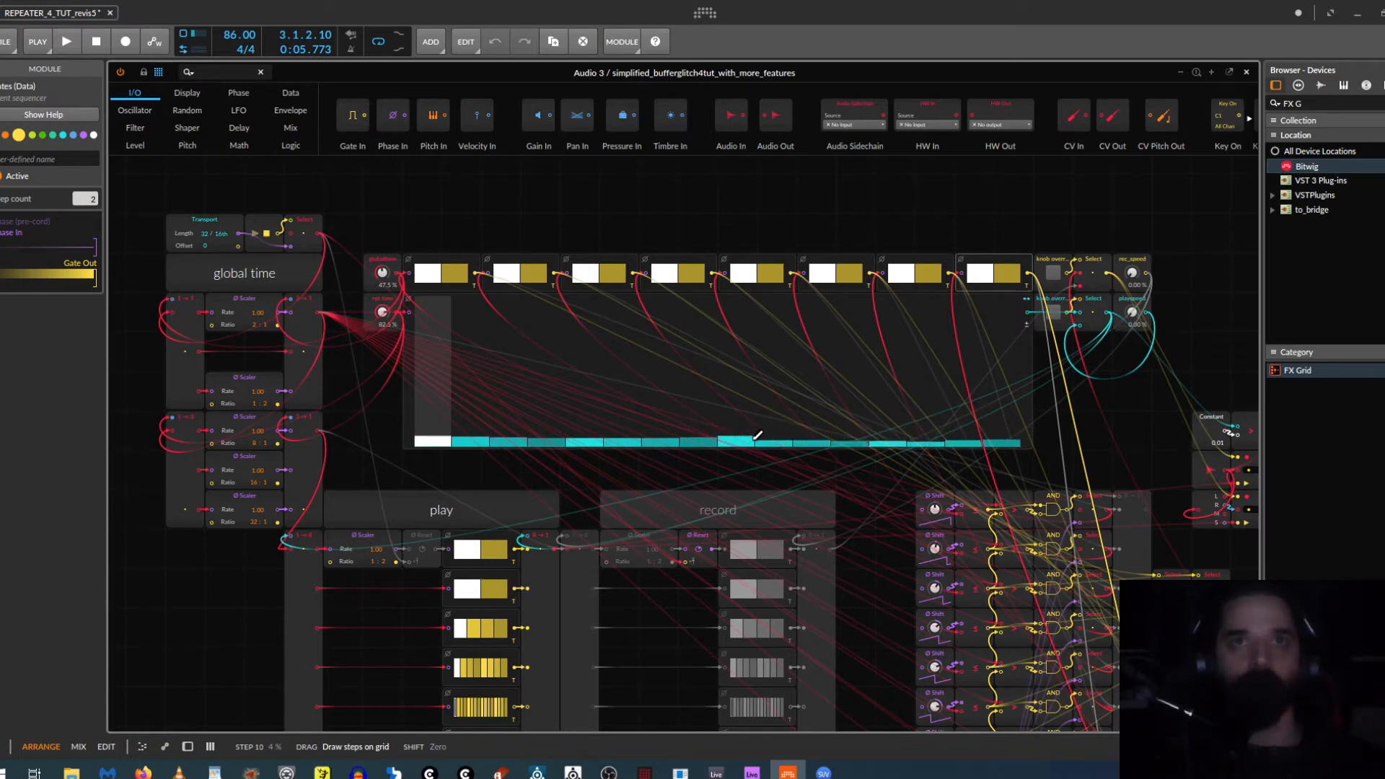
{"action": "left_click_drag", "start_coordinate": [758, 435], "coordinate": [682, 436]}
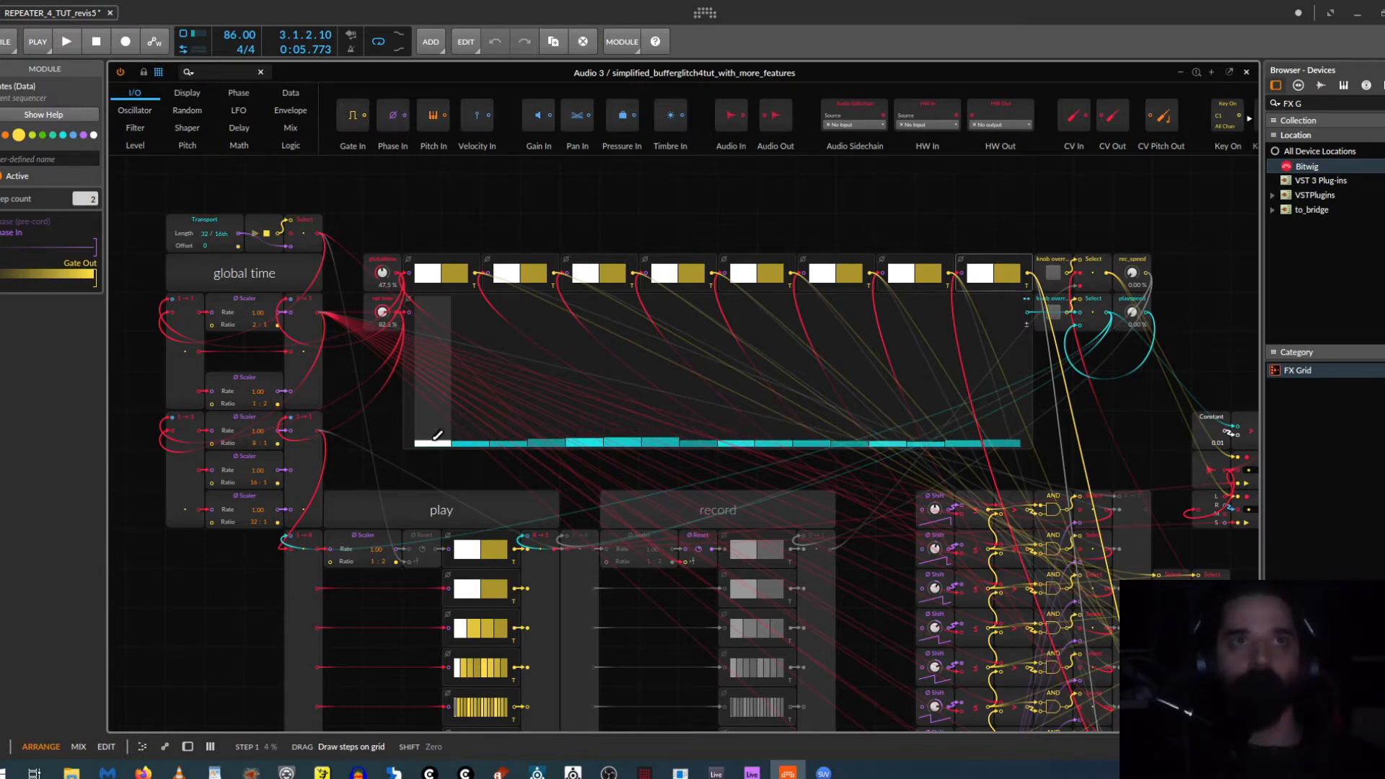
{"action": "left_click", "coordinate": [307, 566]}
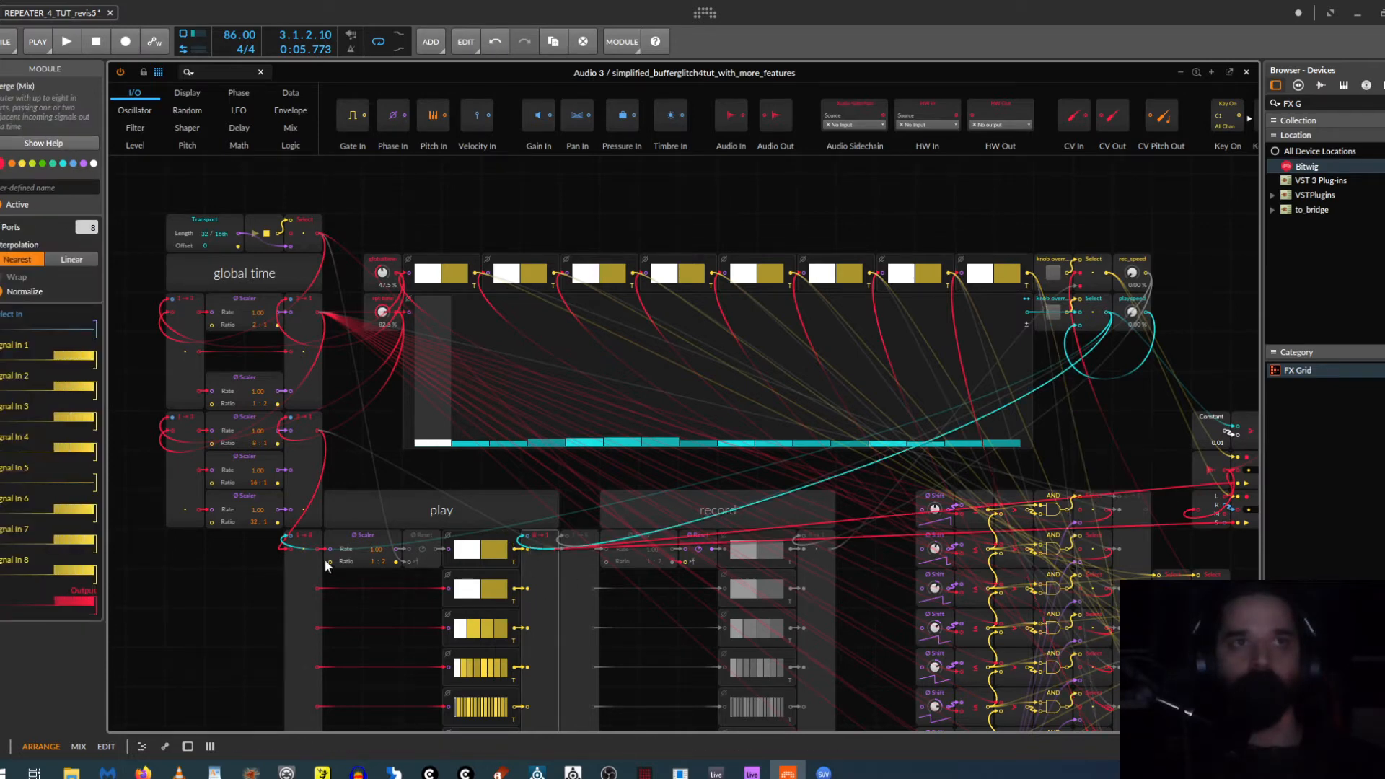
{"action": "scroll", "coordinate": [568, 516], "scroll_direction": "down", "scroll_amount": 3}
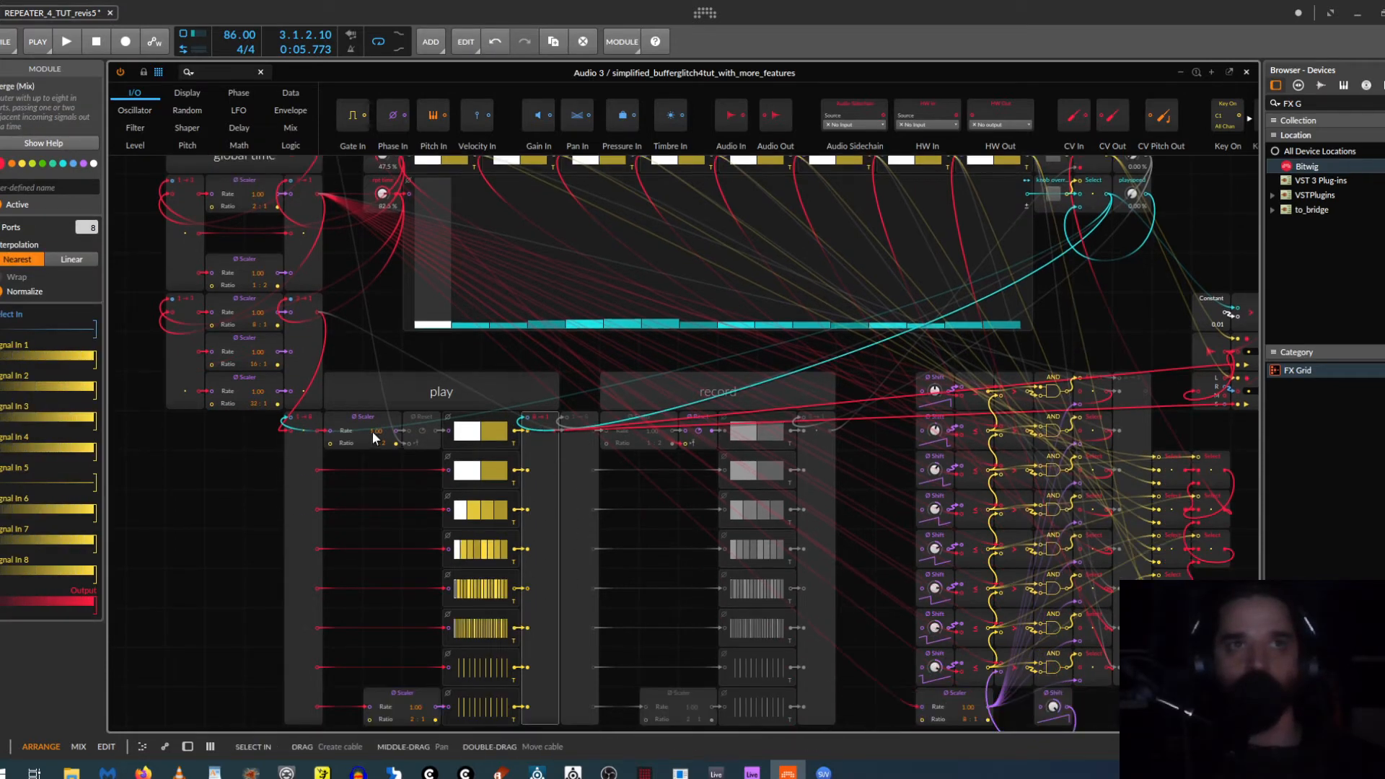
{"action": "key", "text": "space"}
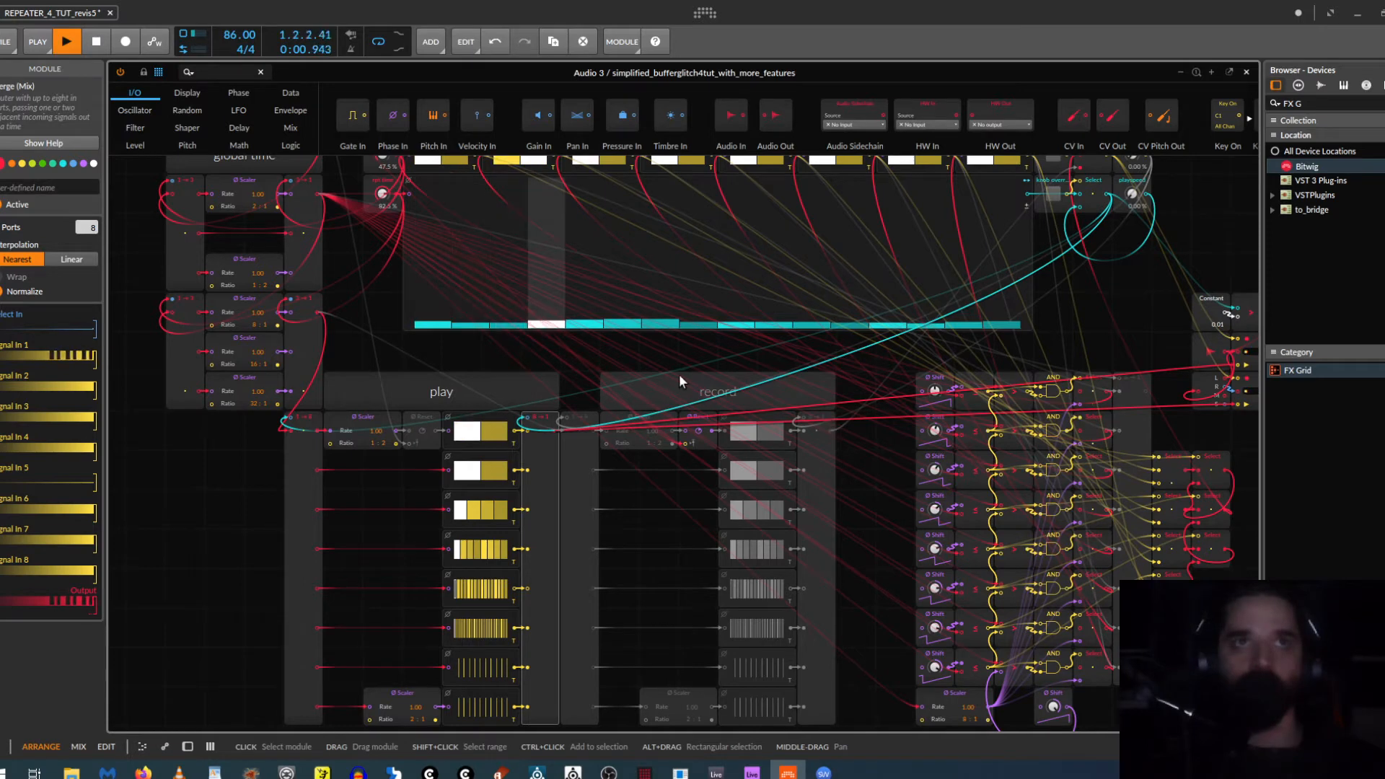
- Raise steps 5, 8, 9, 12 and 15 of the step sequencer while playback runs
{"action": "scroll", "coordinate": [678, 374], "scroll_direction": "up", "scroll_amount": 3}
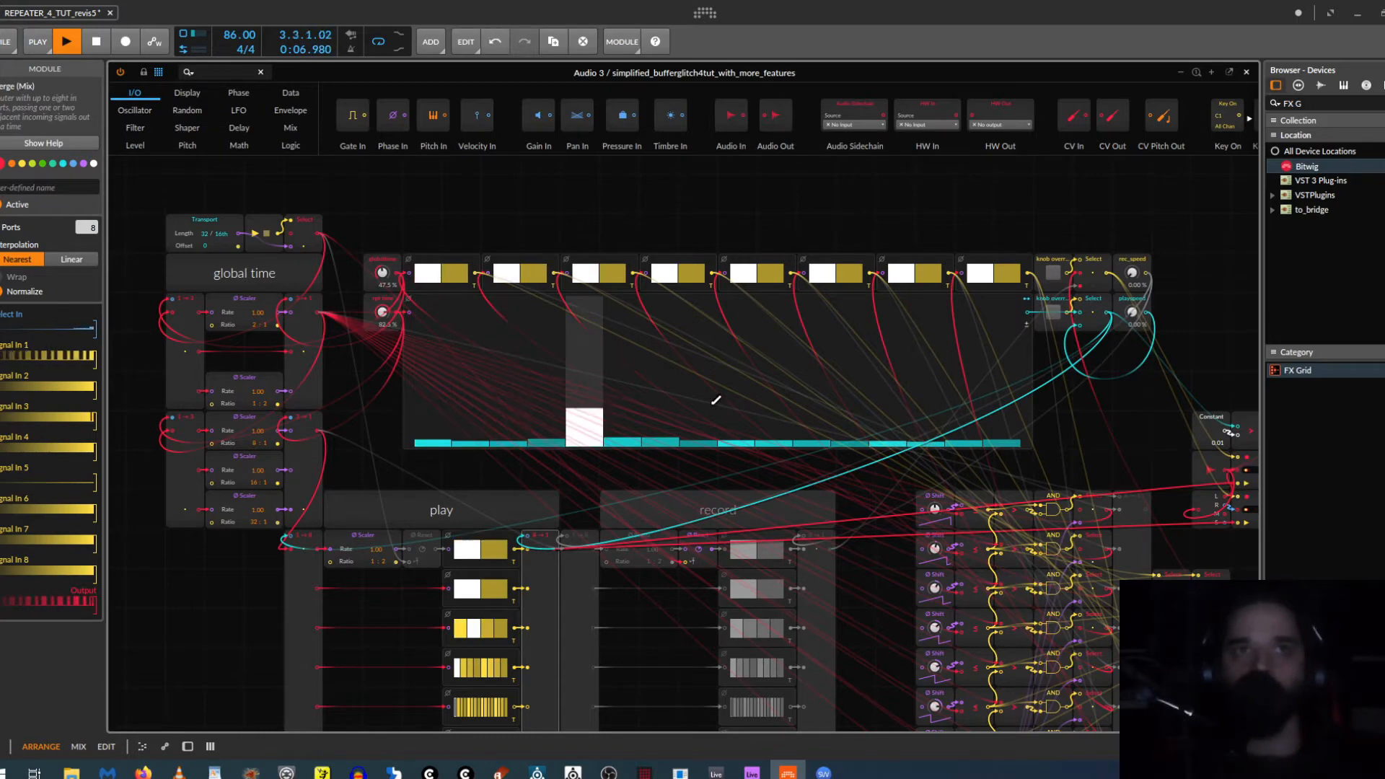
{"action": "left_click_drag", "start_coordinate": [714, 402], "coordinate": [739, 392]}
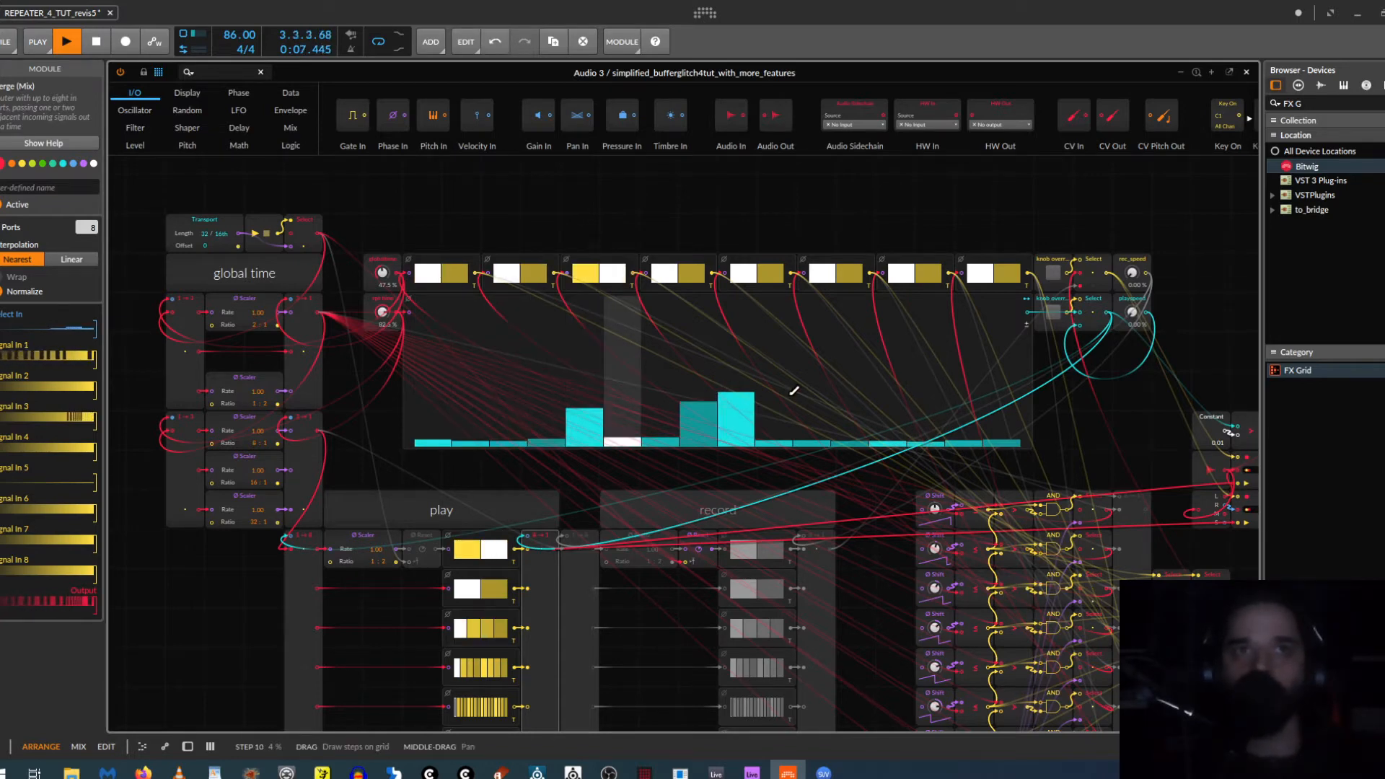
{"action": "left_click", "coordinate": [865, 406]}
{"action": "left_click", "coordinate": [963, 396]}
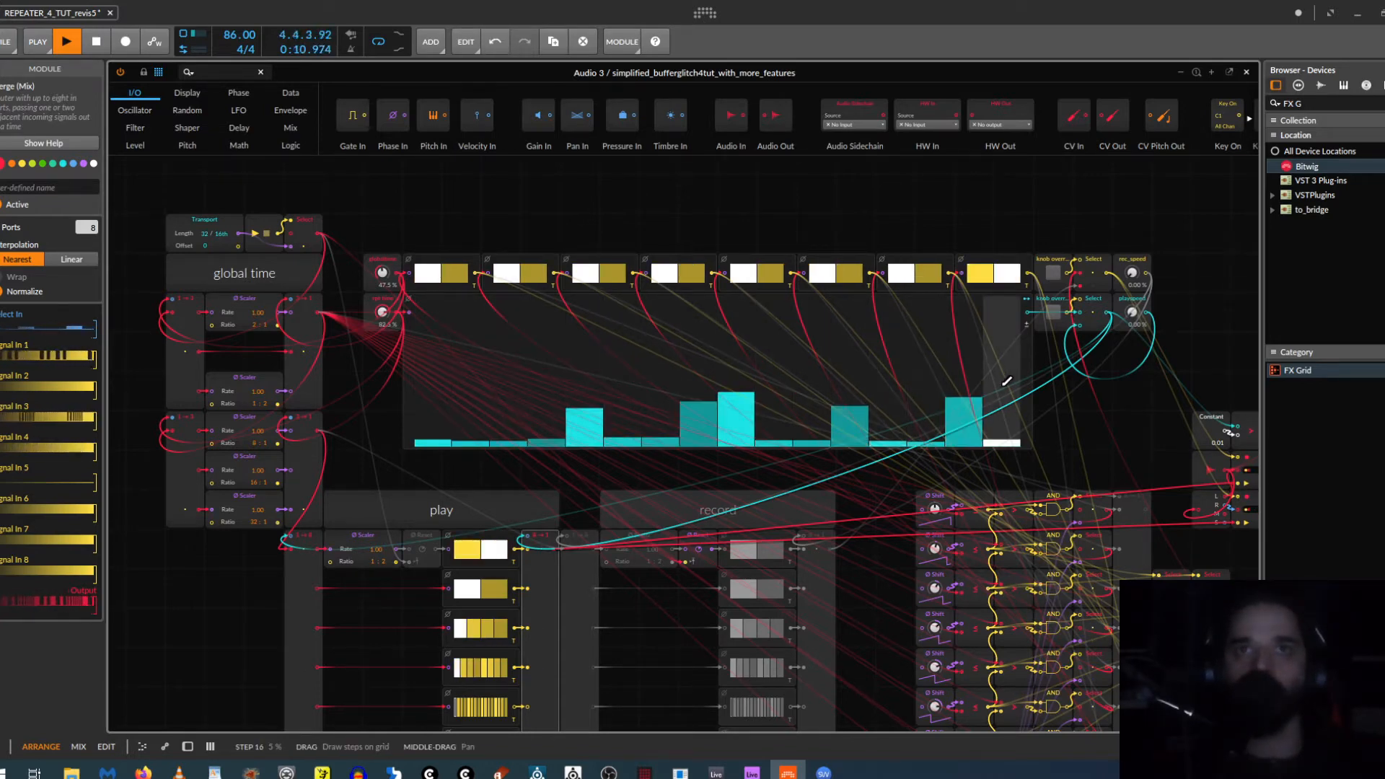
- Raise steps 3 and 14 and lower steps 9 and 15 of the step sequencer during playback, with step 3 at about 59% and step 15 at 8%
{"action": "left_click", "coordinate": [509, 357]}
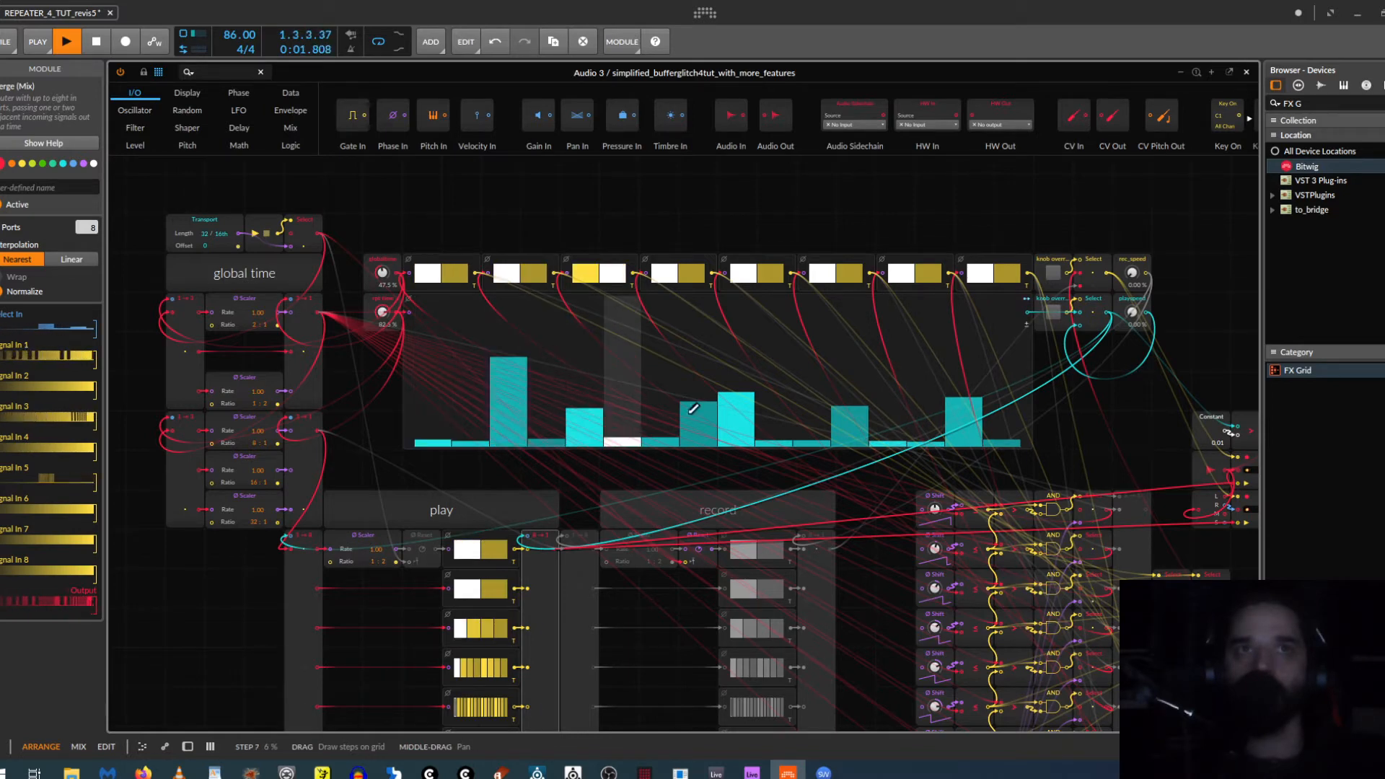
{"action": "left_click", "coordinate": [735, 430]}
{"action": "left_click", "coordinate": [924, 396]}
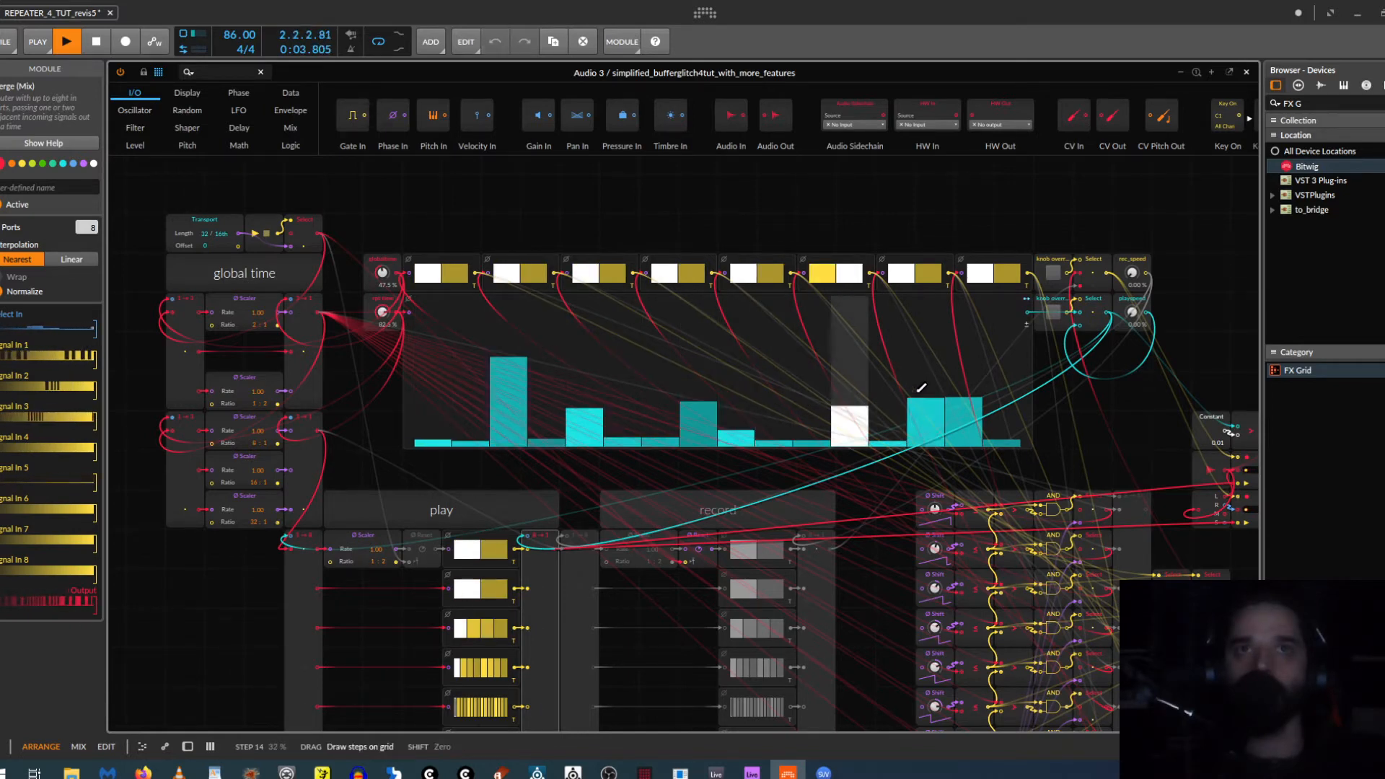
{"action": "left_click", "coordinate": [921, 388]}
{"action": "left_click", "coordinate": [966, 431]}
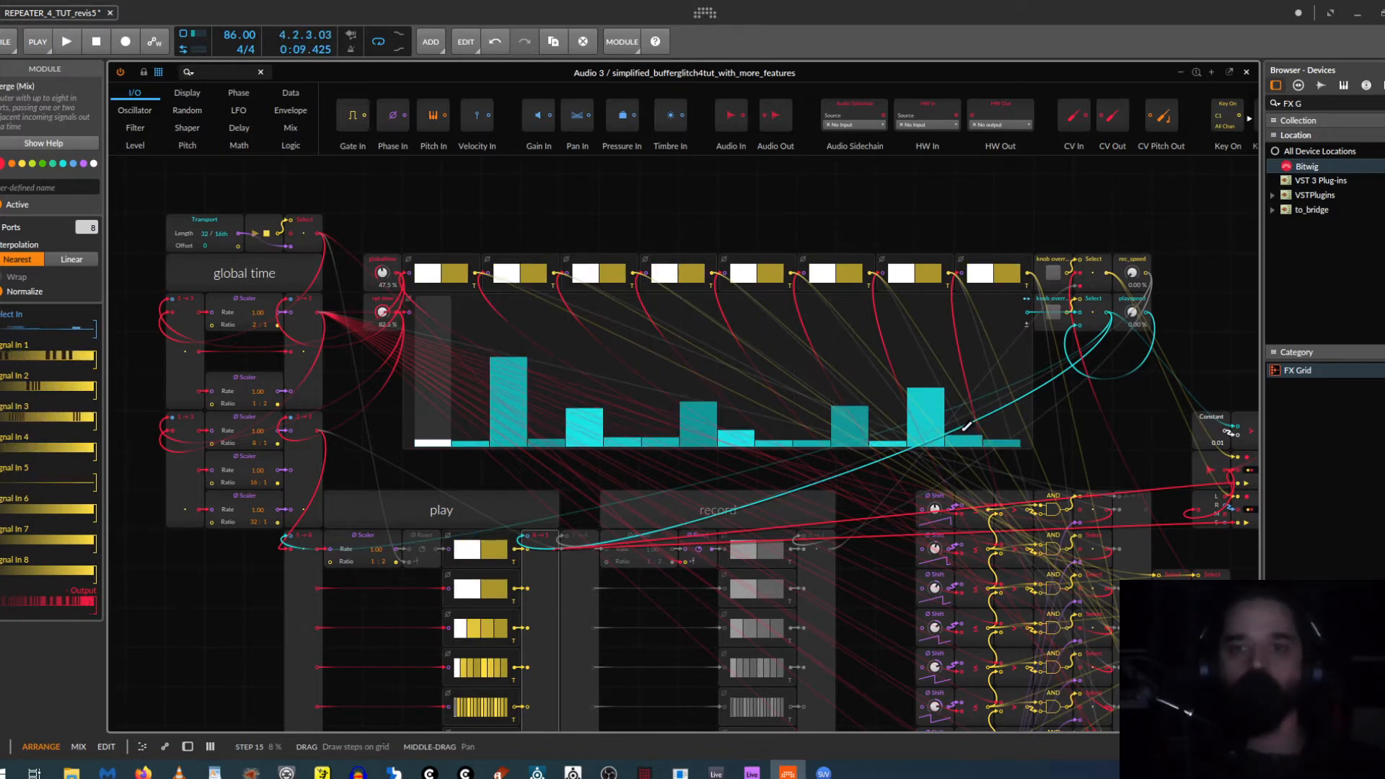
- Delete the Reset module after the play section's Scaler and move the first Gates module up against the Scaler
{"action": "left_click_drag", "start_coordinate": [447, 471], "coordinate": [604, 442]}
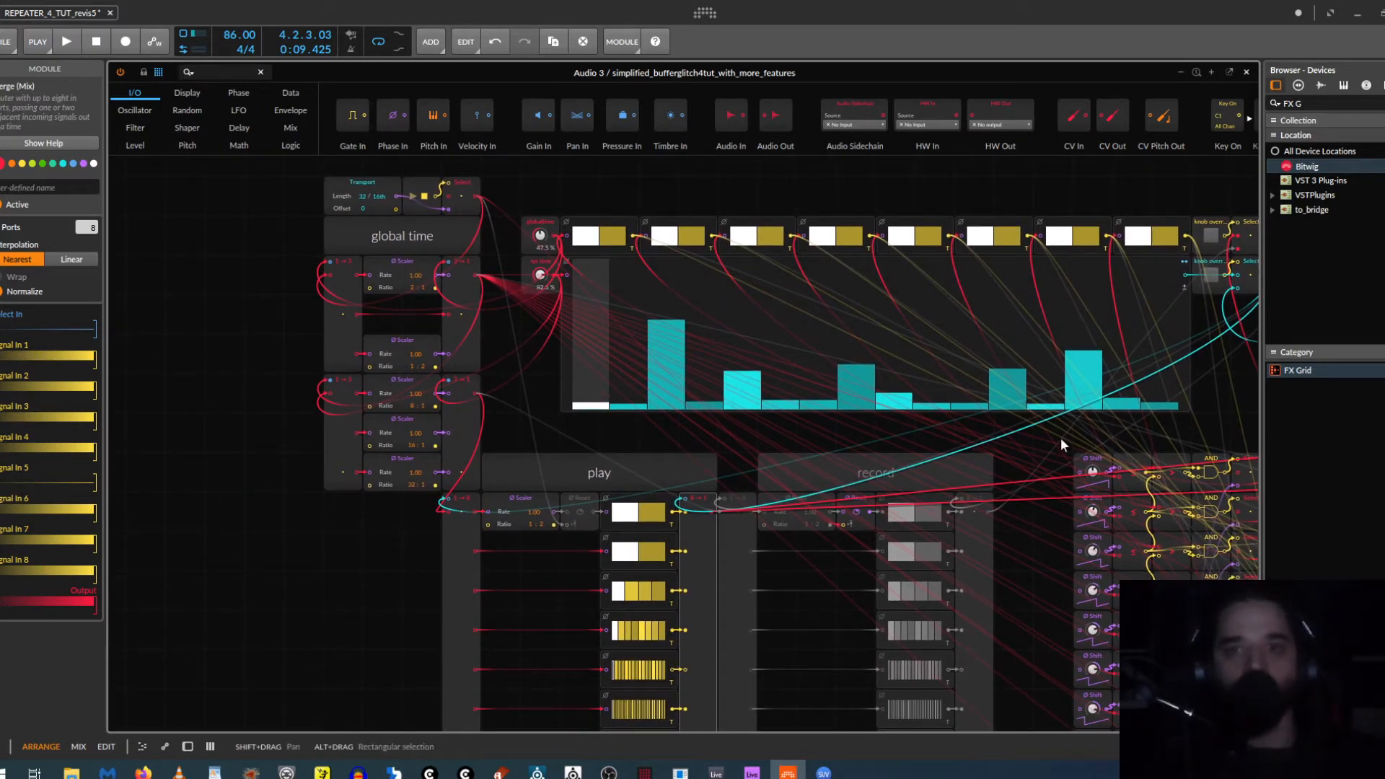
{"action": "left_click", "coordinate": [640, 496]}
{"action": "left_click", "coordinate": [579, 499]}
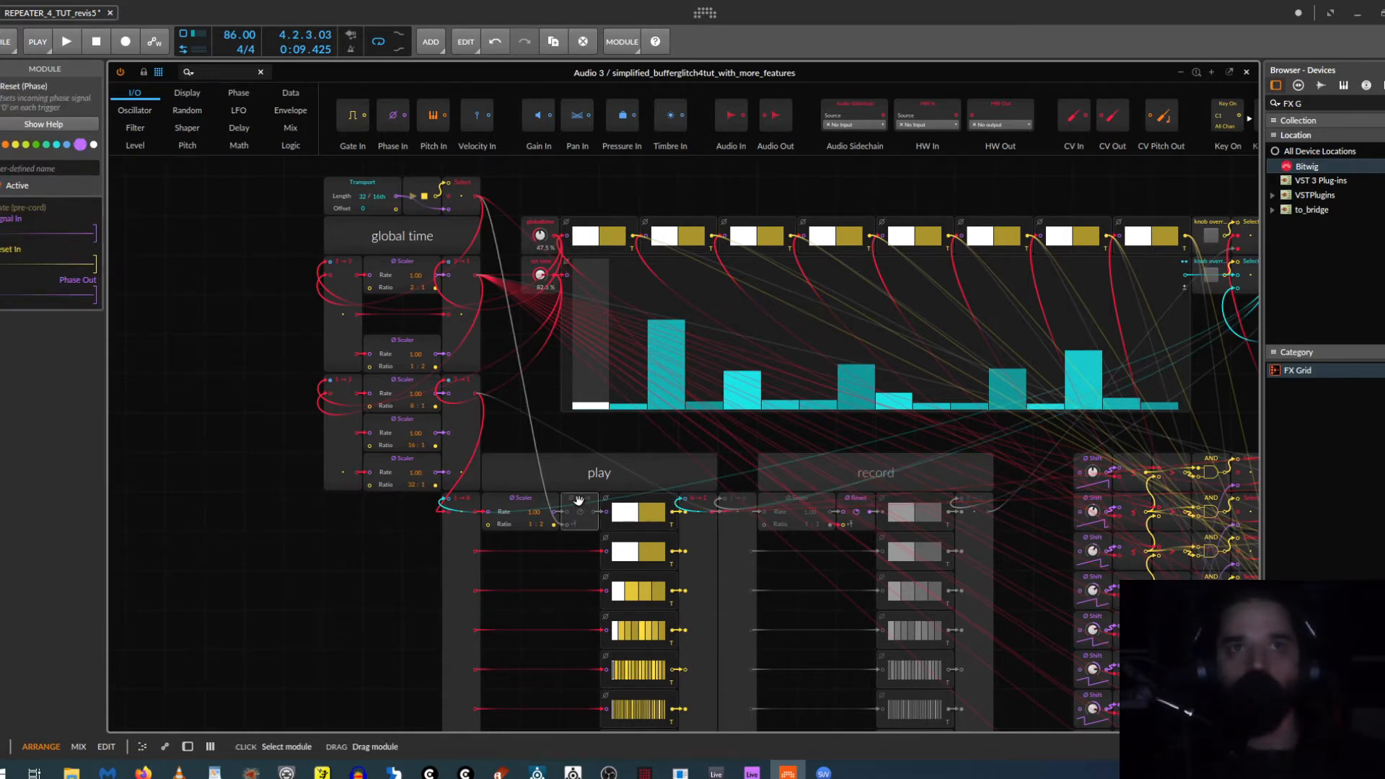
{"action": "key", "text": "Delete"}
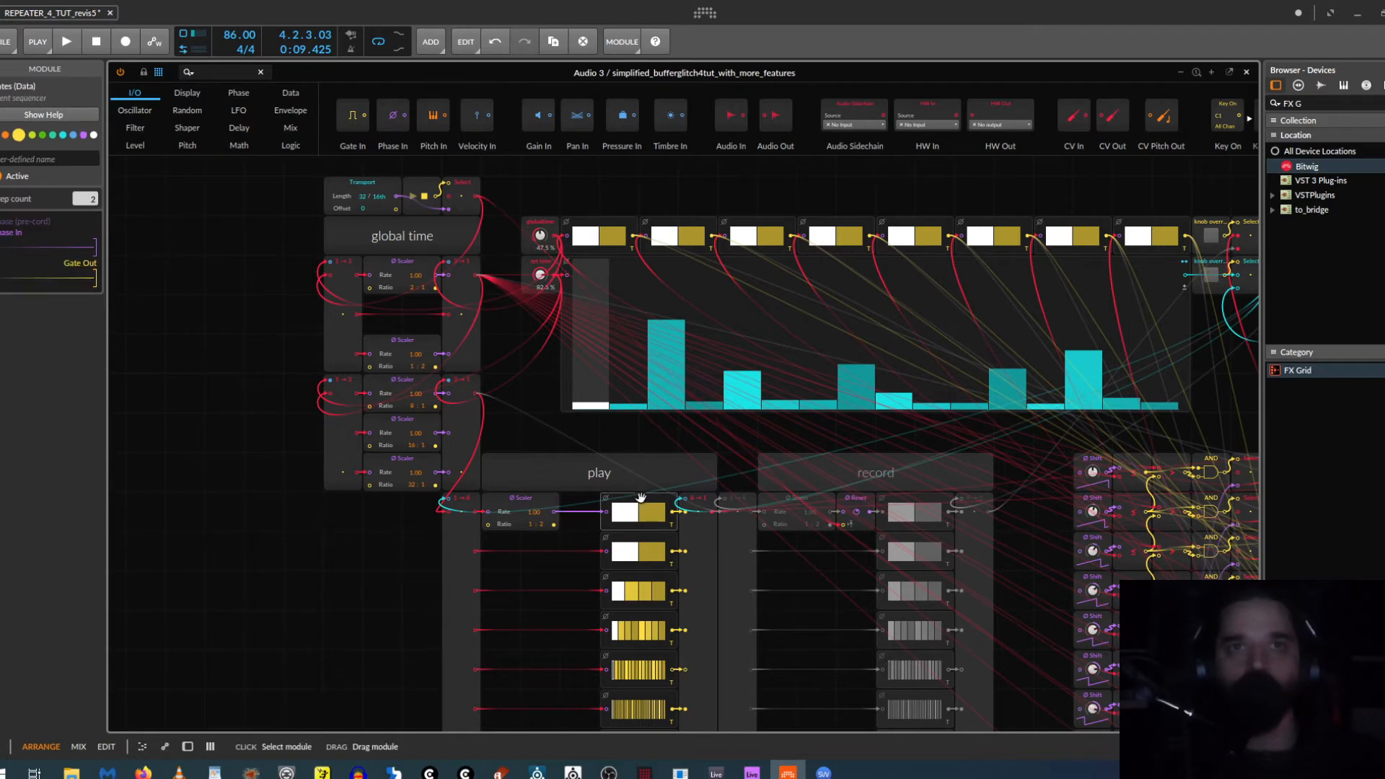
- Try a Gate Length module after the play section's first Gates module, finding it by filtering the modules for "gate", and delete it again
{"action": "left_click", "coordinate": [206, 71]}
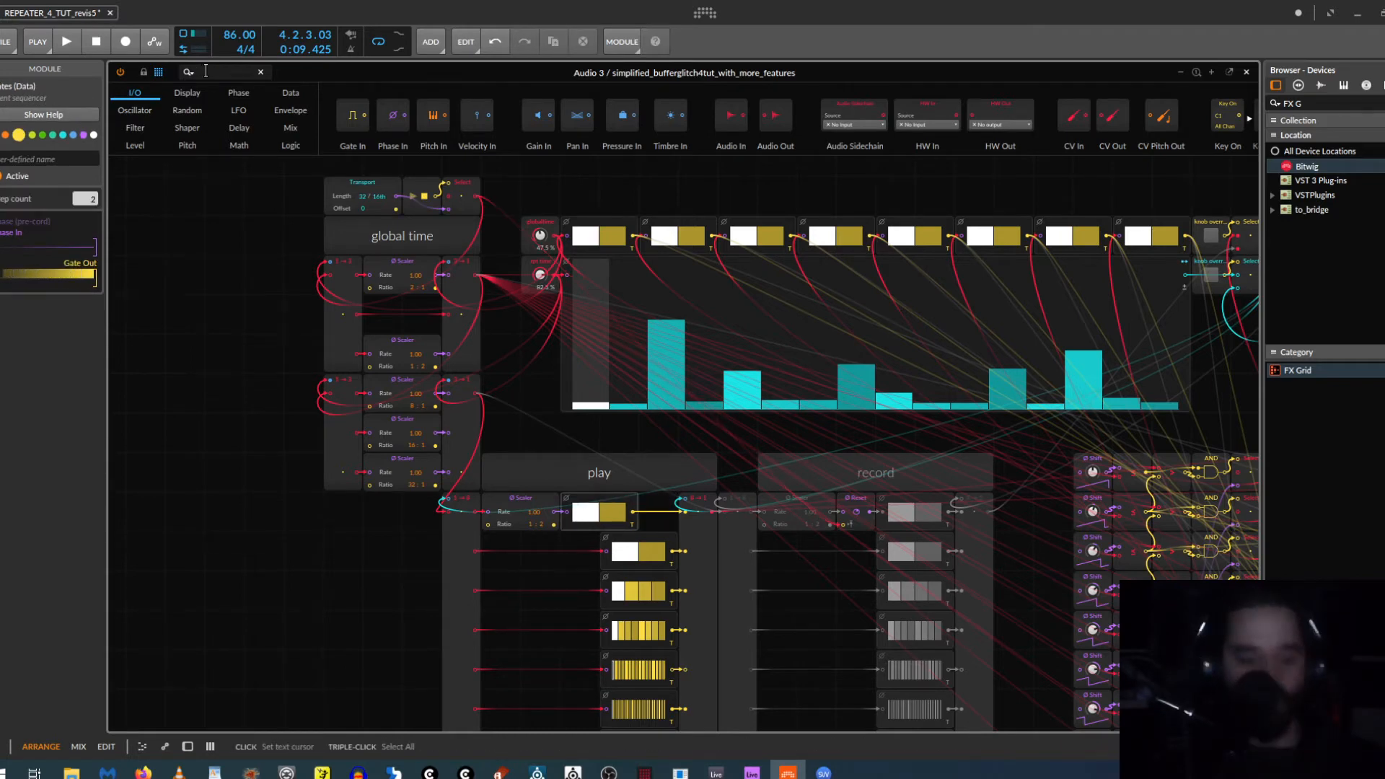
{"action": "type", "text": "gate"}
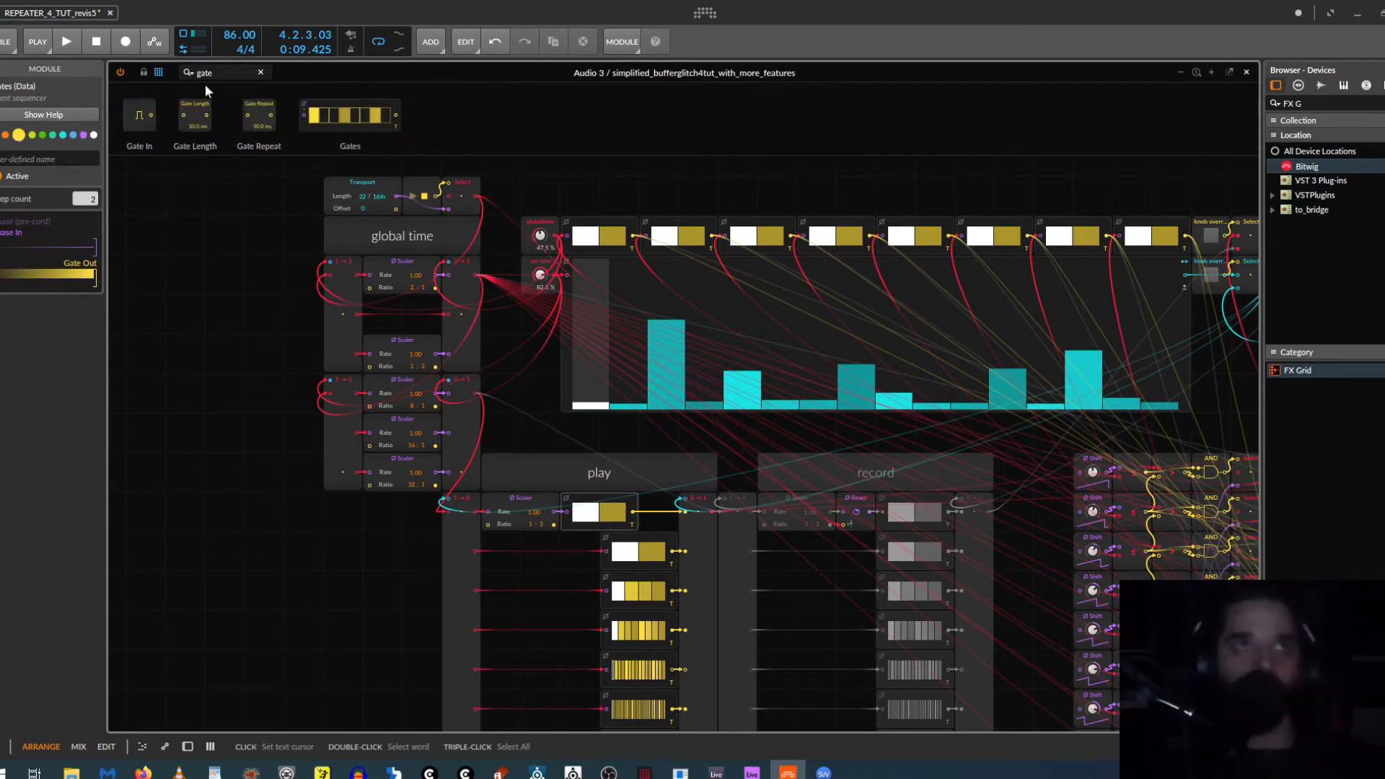
{"action": "left_click_drag", "start_coordinate": [621, 498], "coordinate": [659, 519]}
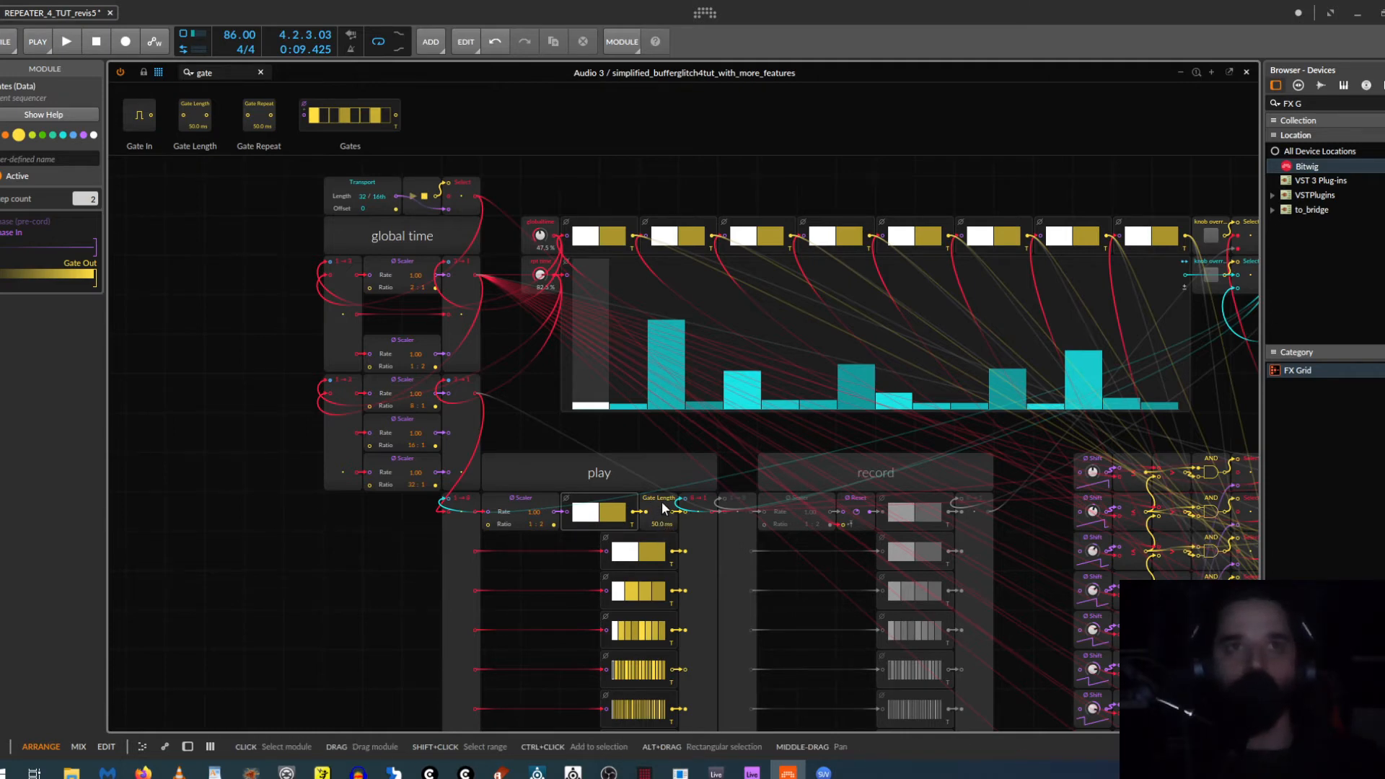
{"action": "left_click", "coordinate": [663, 504]}
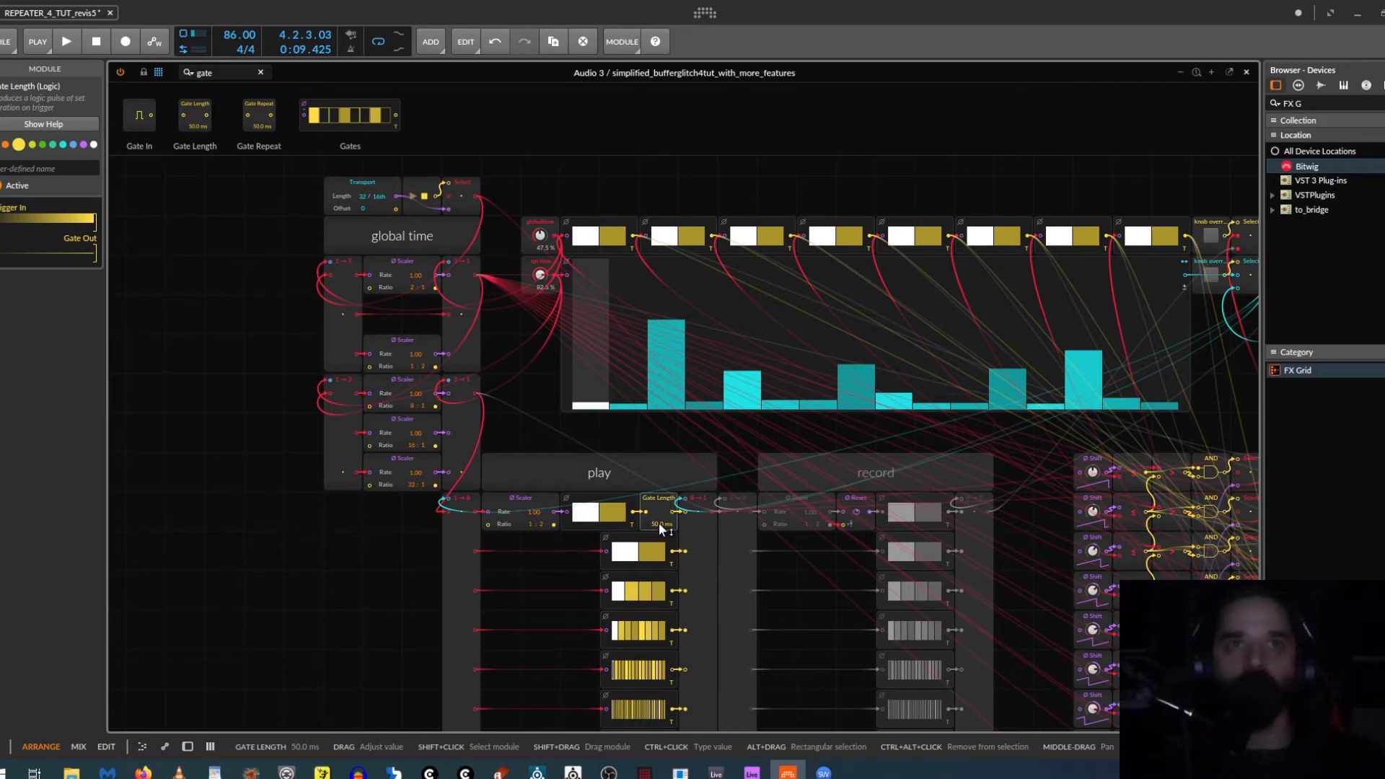
{"action": "key", "text": "Delete"}
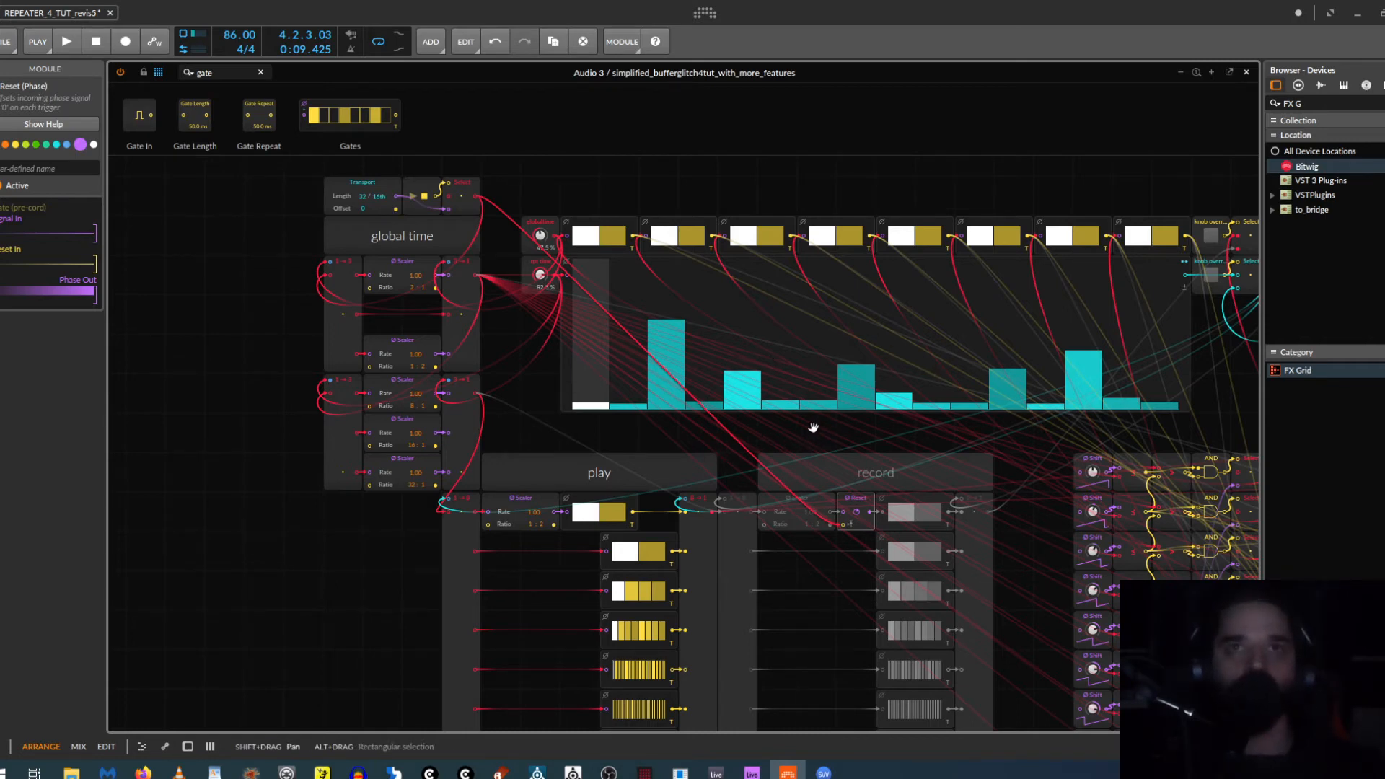
- Duplicate the Transport module directly above the original over the global time section
{"action": "left_click_drag", "start_coordinate": [813, 427], "coordinate": [724, 405]}
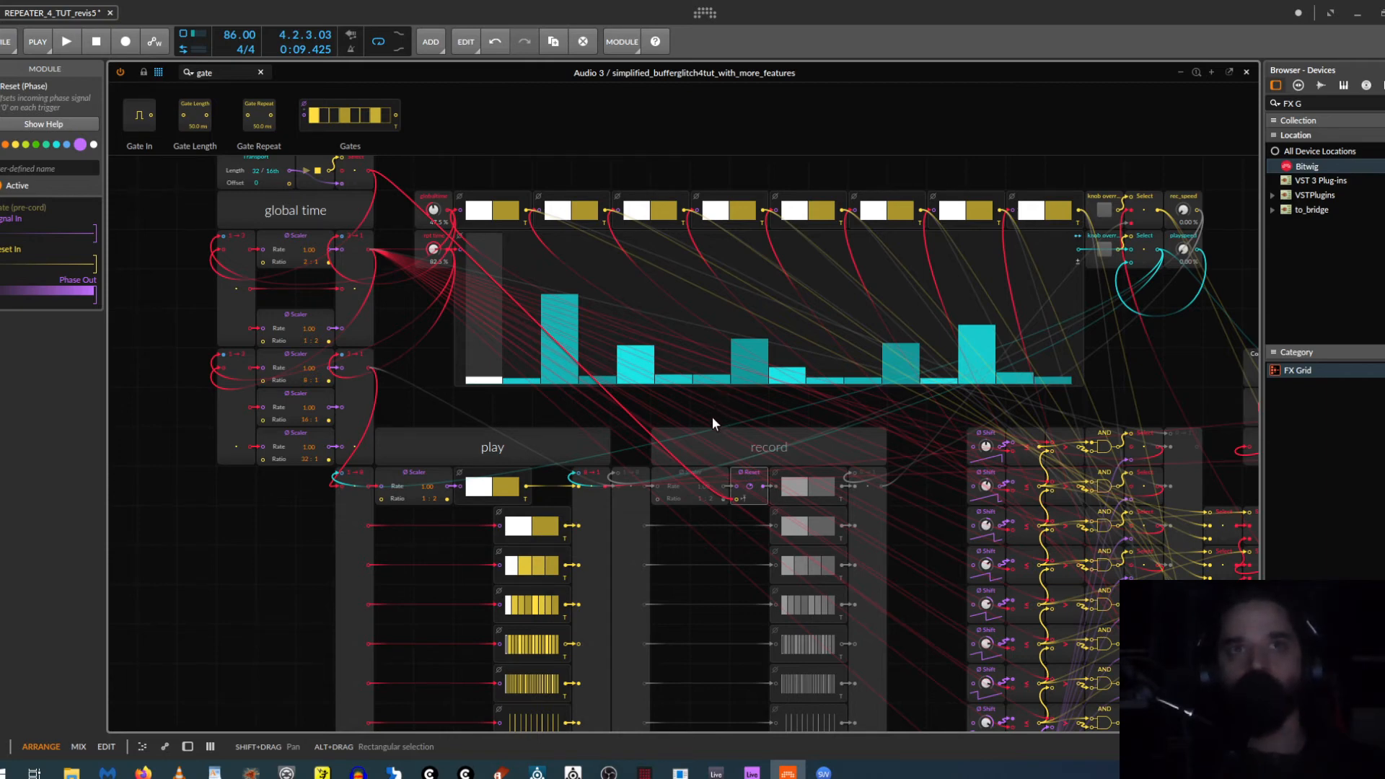
{"action": "left_click_drag", "start_coordinate": [722, 409], "coordinate": [723, 477]}
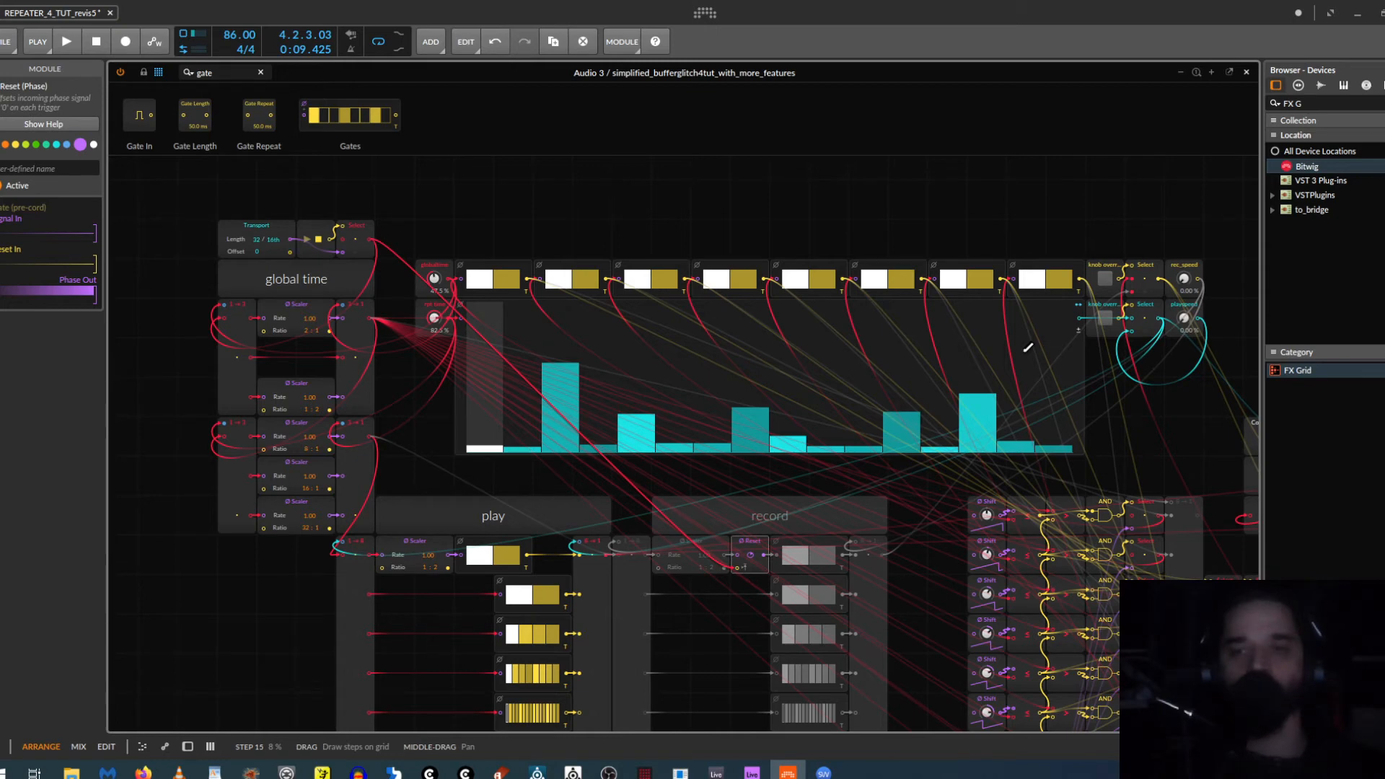
{"action": "left_click_drag", "start_coordinate": [973, 476], "coordinate": [871, 476]}
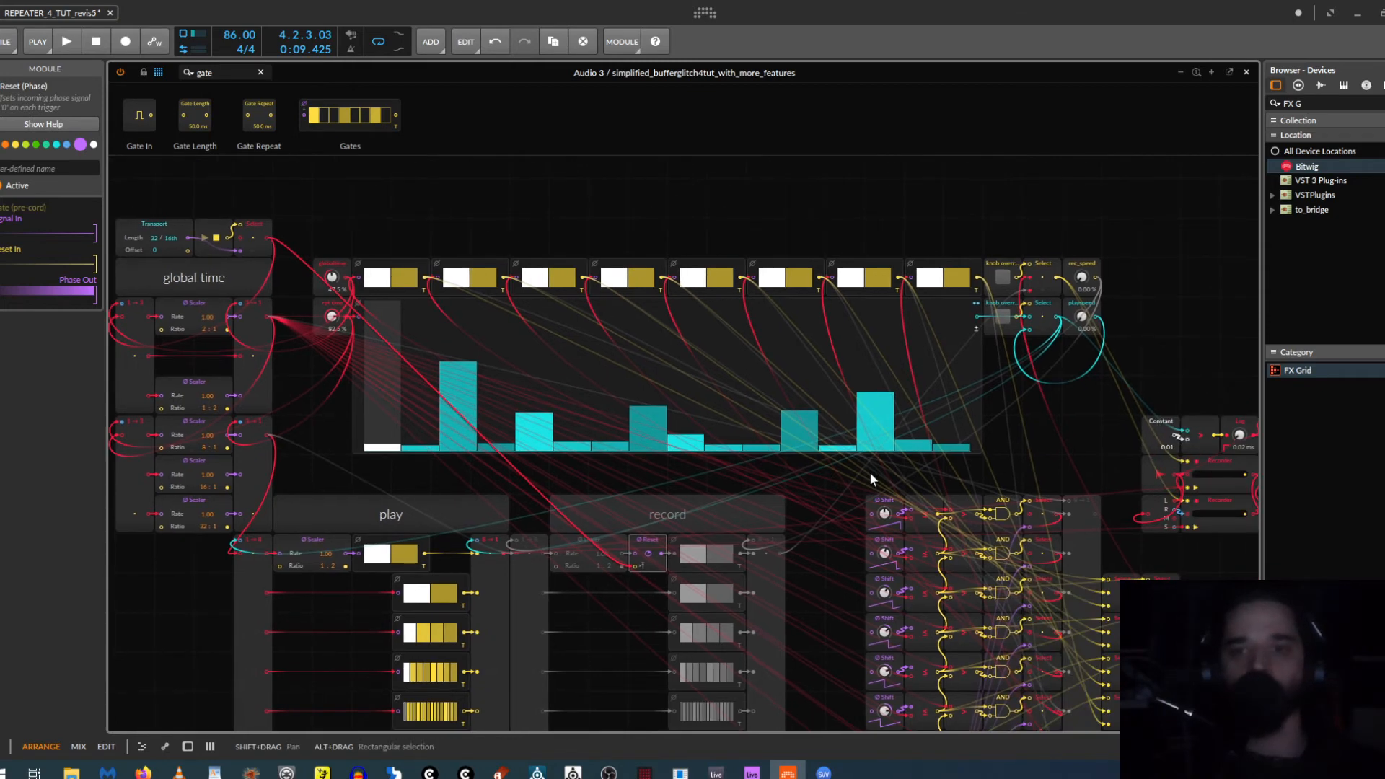
{"action": "left_click_drag", "start_coordinate": [474, 491], "coordinate": [659, 464]}
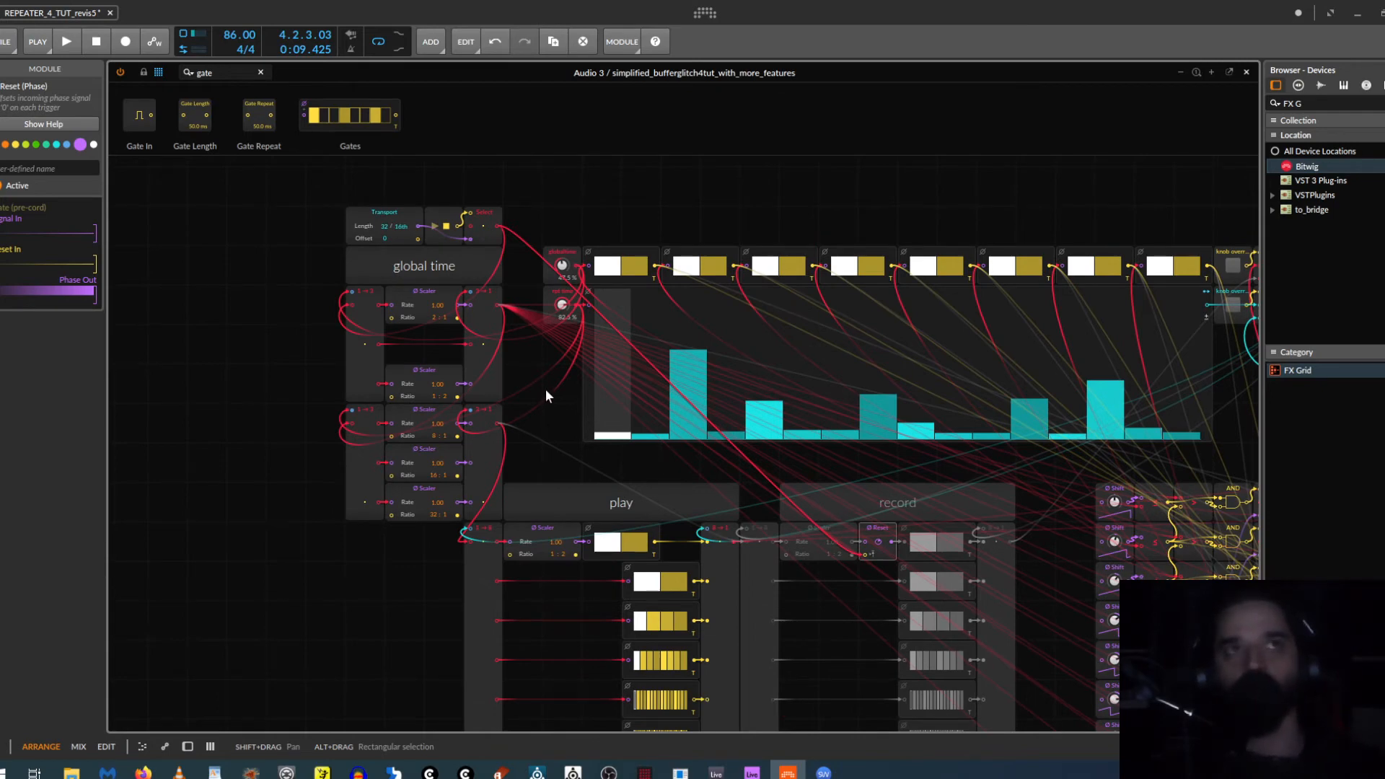
{"action": "left_click", "coordinate": [367, 216]}
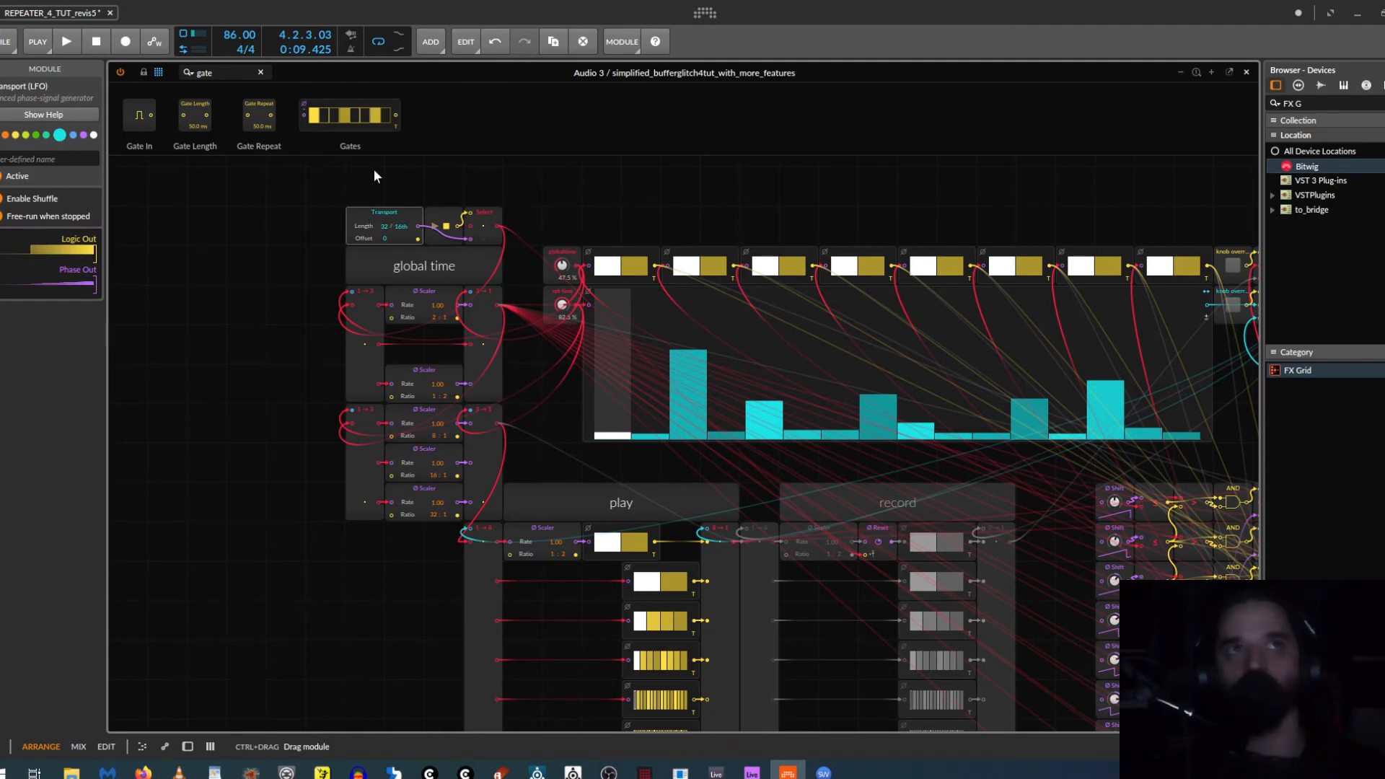
{"action": "left_click_drag", "start_coordinate": [358, 219], "coordinate": [372, 179]}
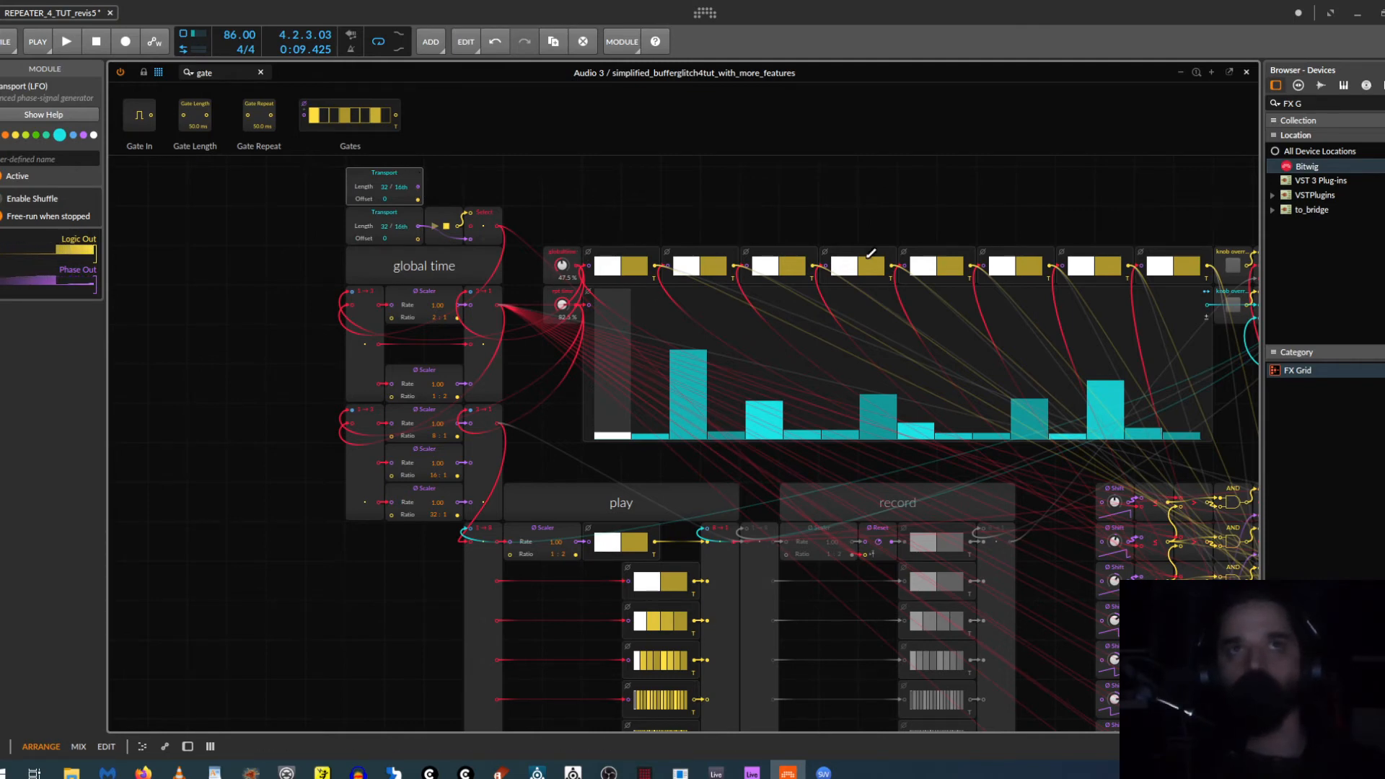
- Look over the play, record and shift sections of the patch, then delete the duplicate Transport module
{"action": "mouse_move", "coordinate": [875, 207]}
{"action": "left_mouse_down"}
{"action": "mouse_move", "coordinate": [534, 180]}
{"action": "mouse_move", "coordinate": [651, 161]}
{"action": "left_mouse_up"}
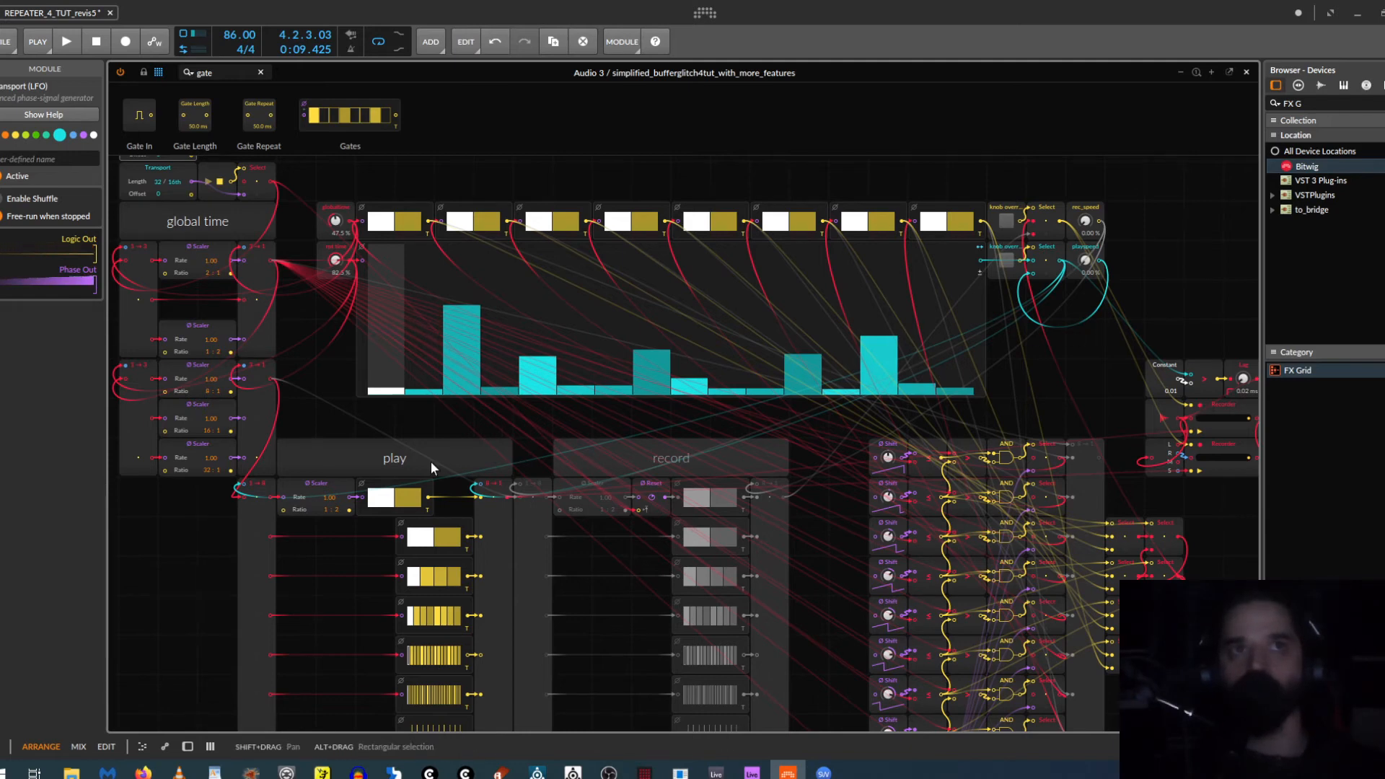
{"action": "scroll", "coordinate": [404, 426], "scroll_direction": "down", "scroll_amount": 2}
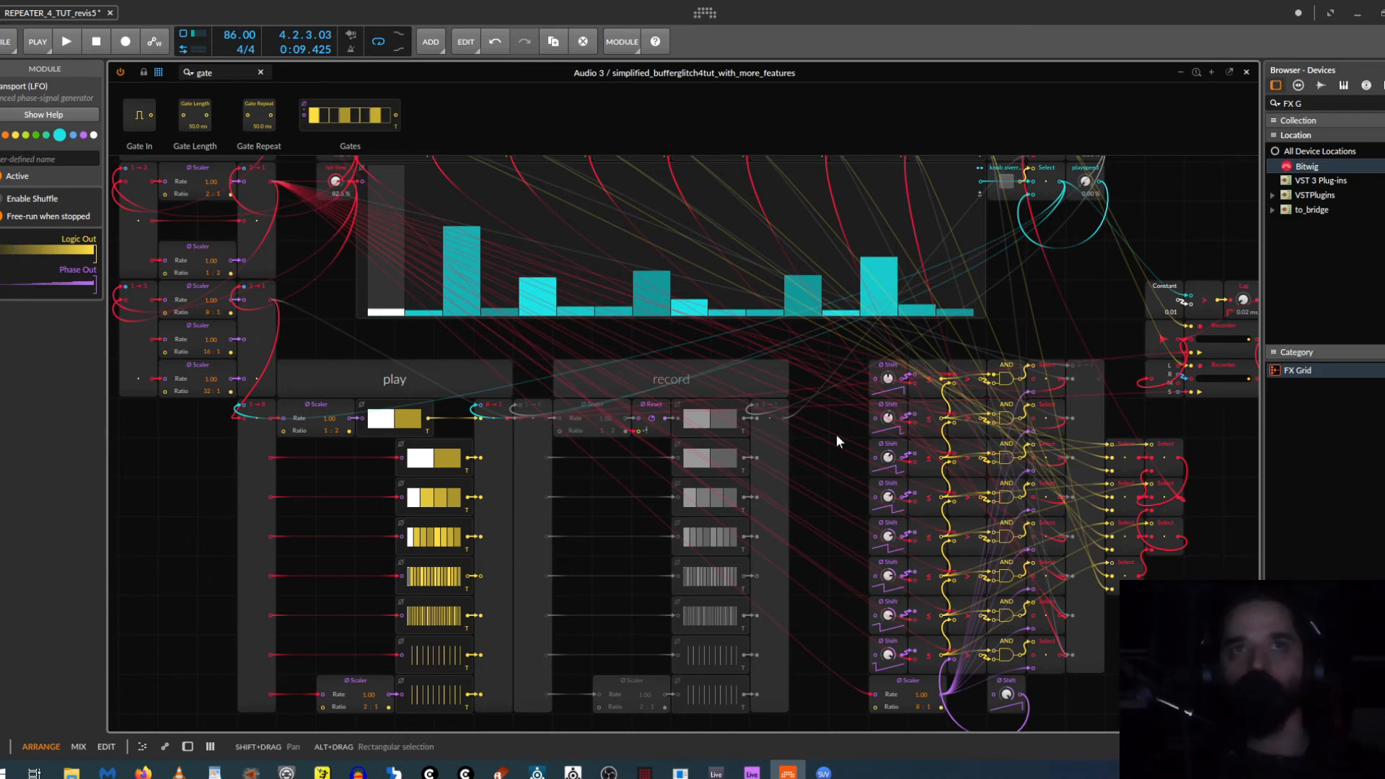
{"action": "scroll", "coordinate": [837, 435], "scroll_direction": "down", "scroll_amount": 3}
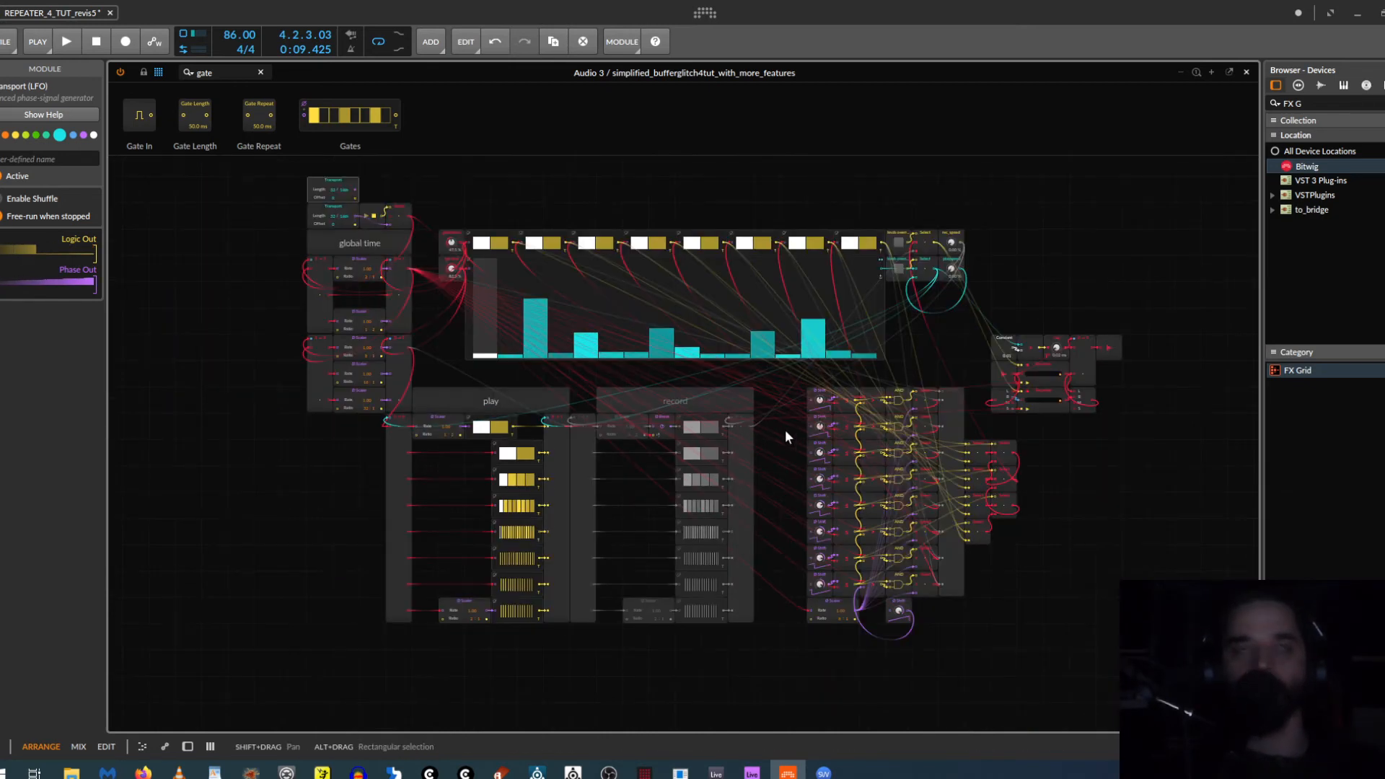
{"action": "scroll", "coordinate": [786, 433], "scroll_direction": "up", "scroll_amount": 2}
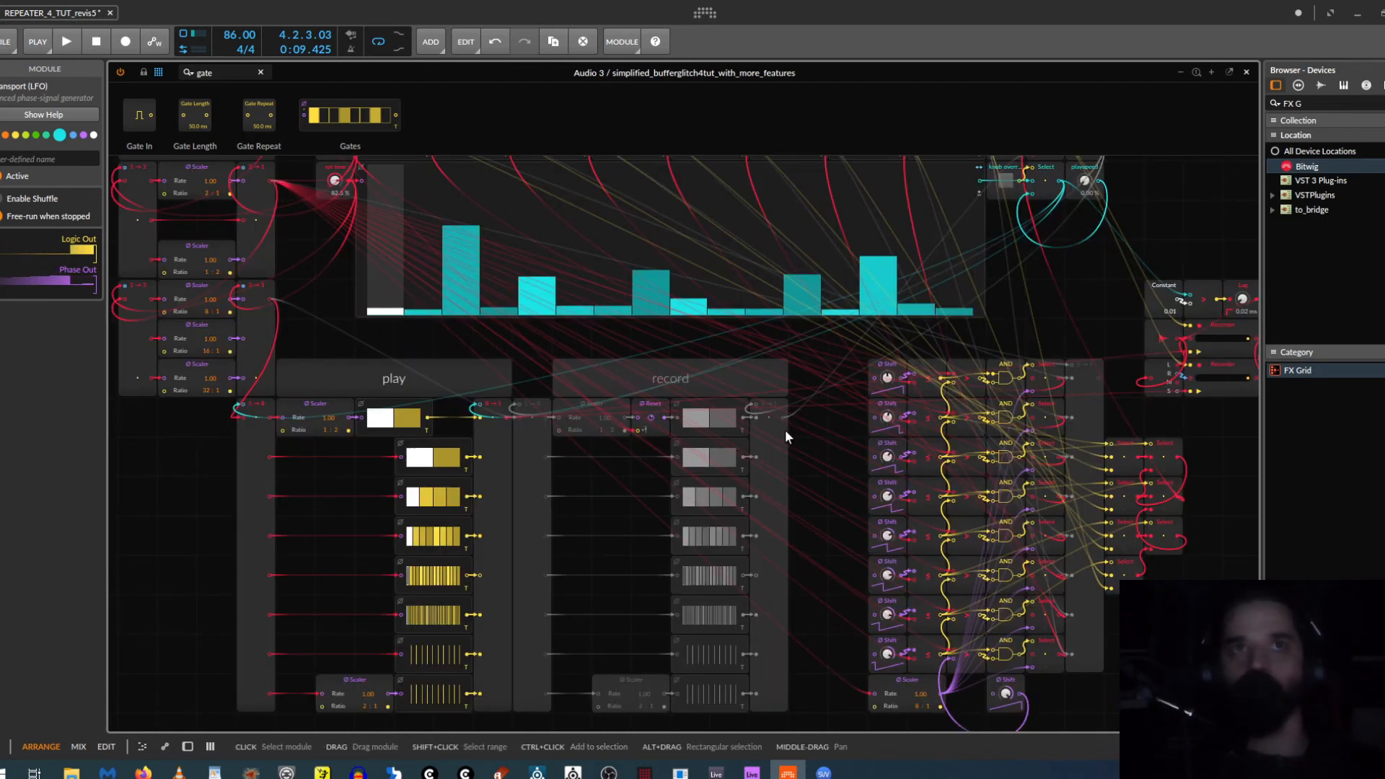
{"action": "scroll", "coordinate": [787, 433], "scroll_direction": "down", "scroll_amount": 2}
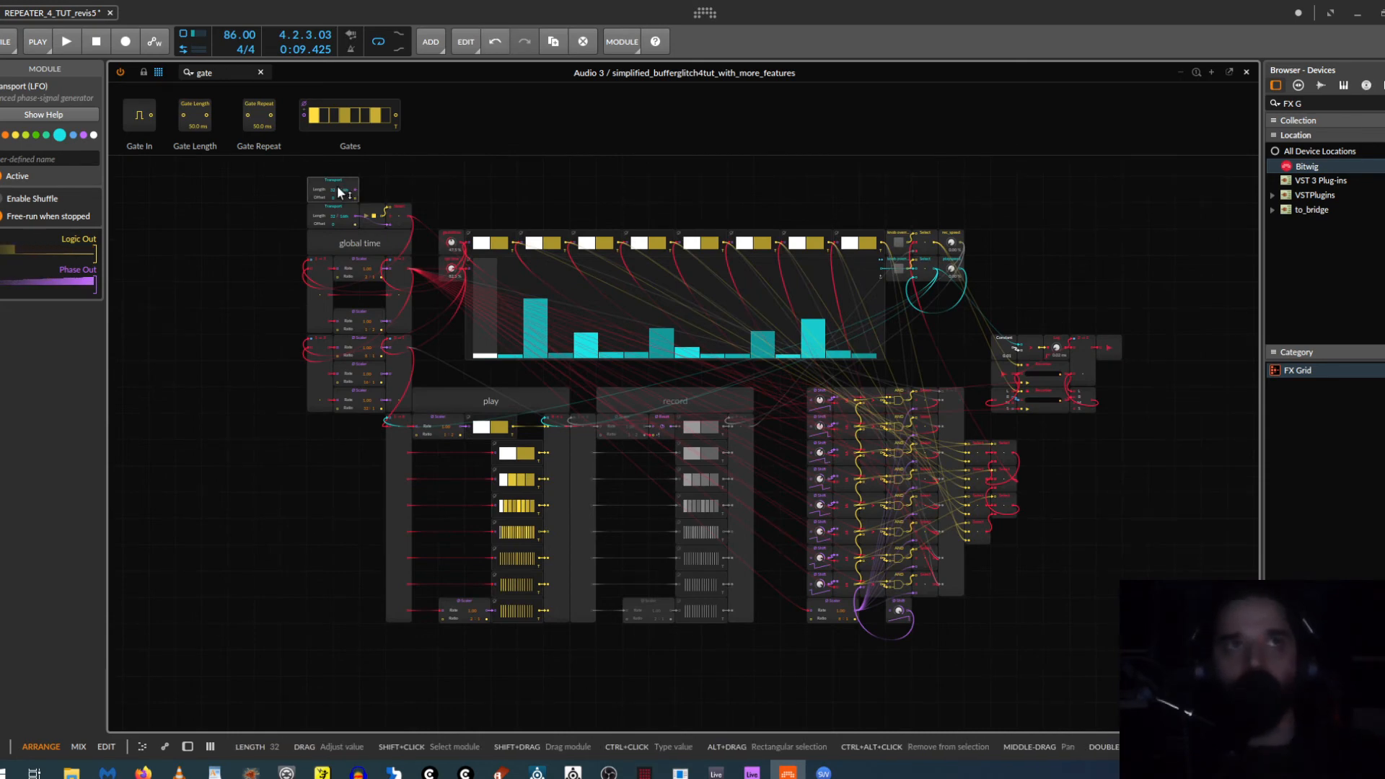
{"action": "key", "text": "Delete"}
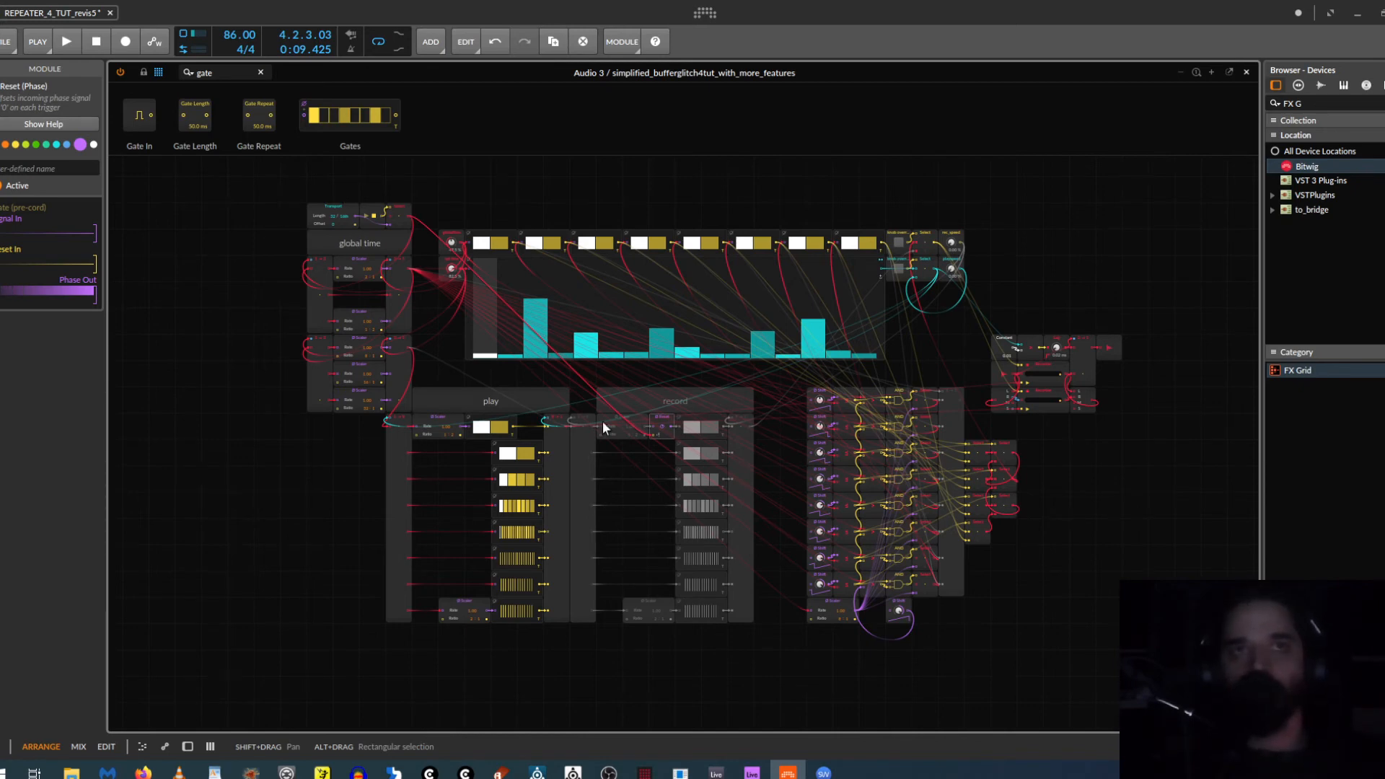
- Clear the module filter, add a Pitches module from the Data category above the Gates row, and remove it again
{"action": "scroll", "coordinate": [770, 513], "scroll_direction": "up", "scroll_amount": 2}
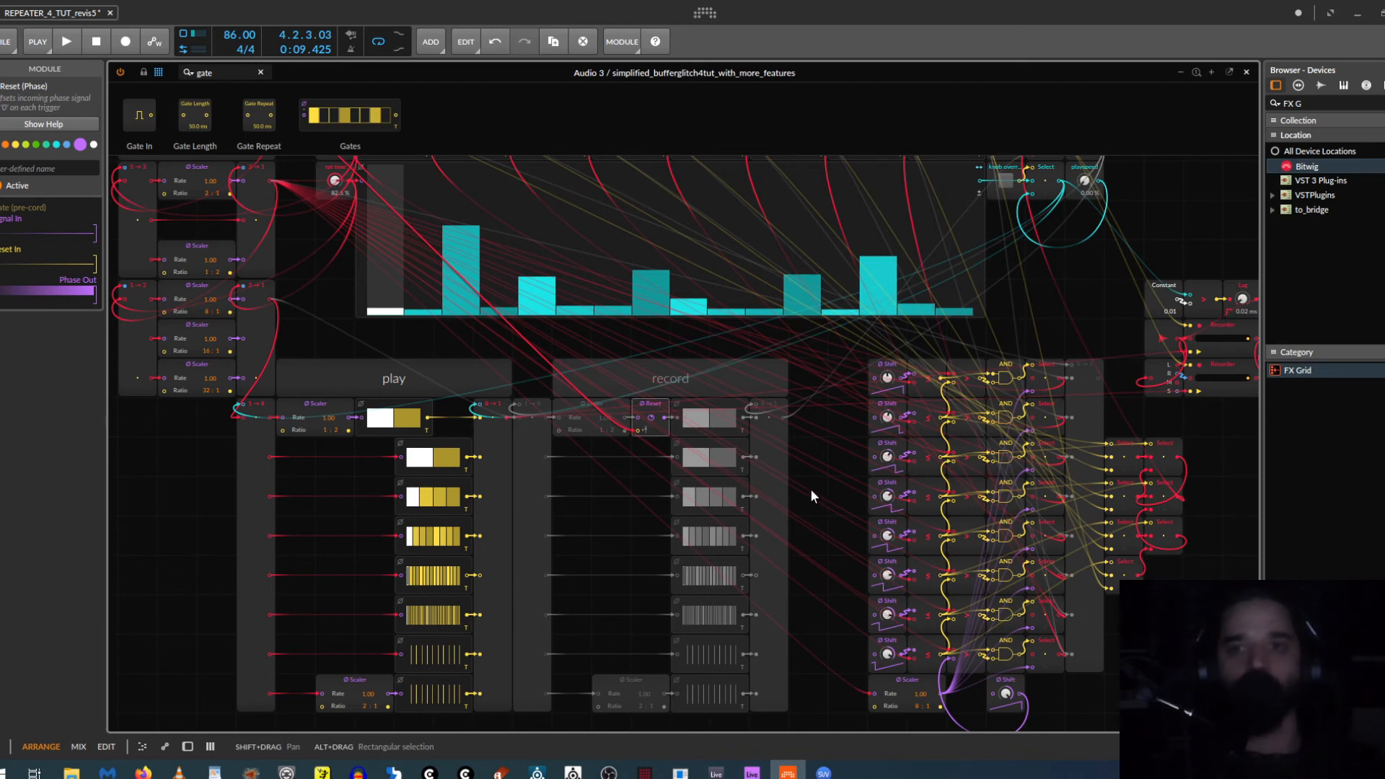
{"action": "scroll", "coordinate": [811, 488], "scroll_direction": "up", "scroll_amount": 2}
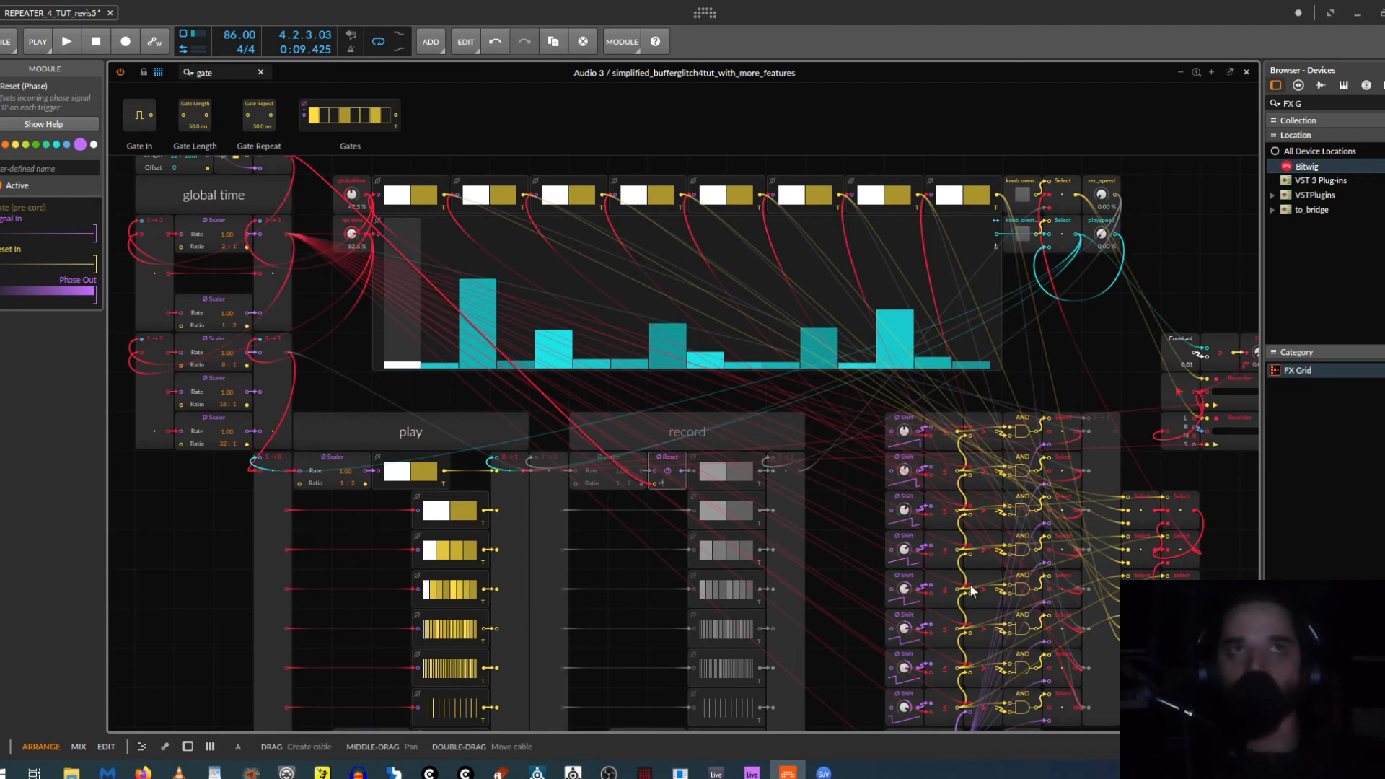
{"action": "scroll", "coordinate": [971, 587], "scroll_direction": "up", "scroll_amount": 3}
{"action": "left_click", "coordinate": [261, 71]}
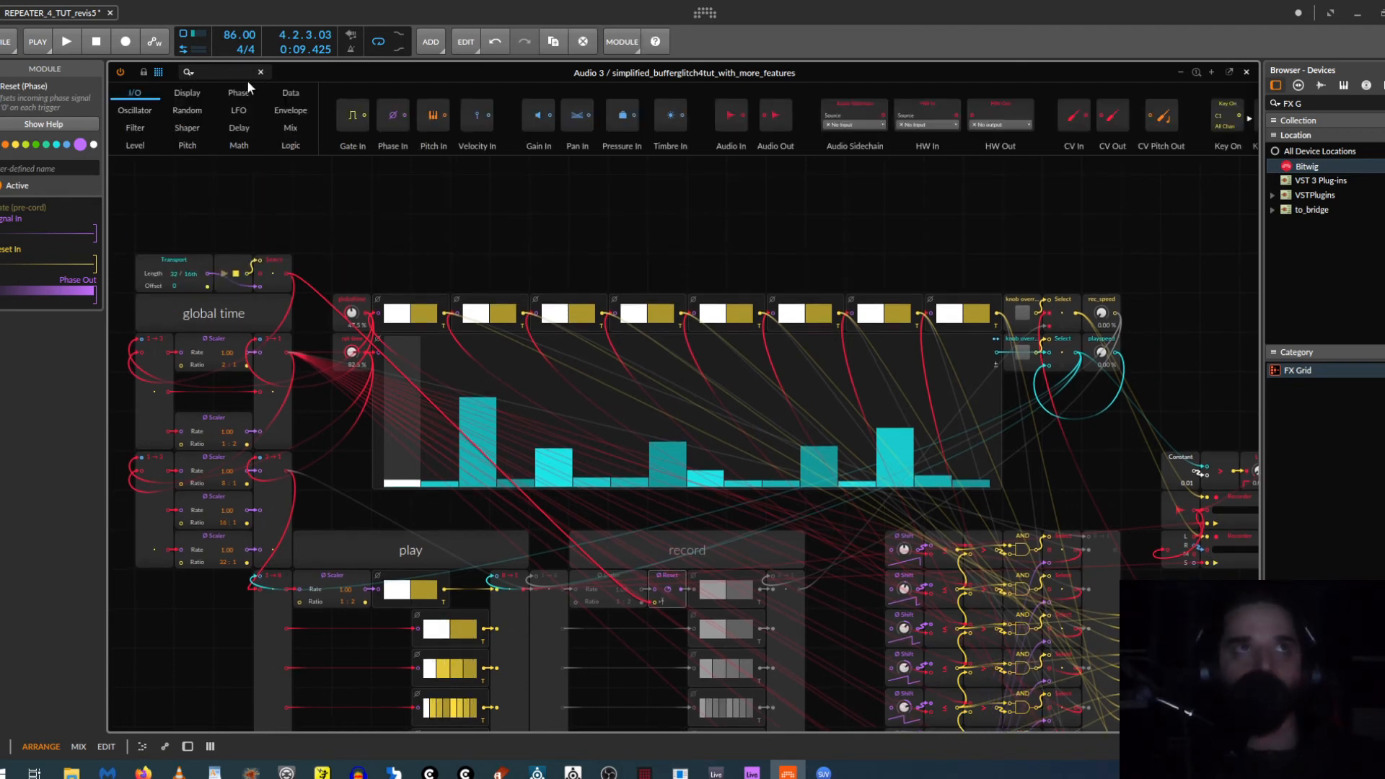
{"action": "left_click", "coordinate": [289, 94]}
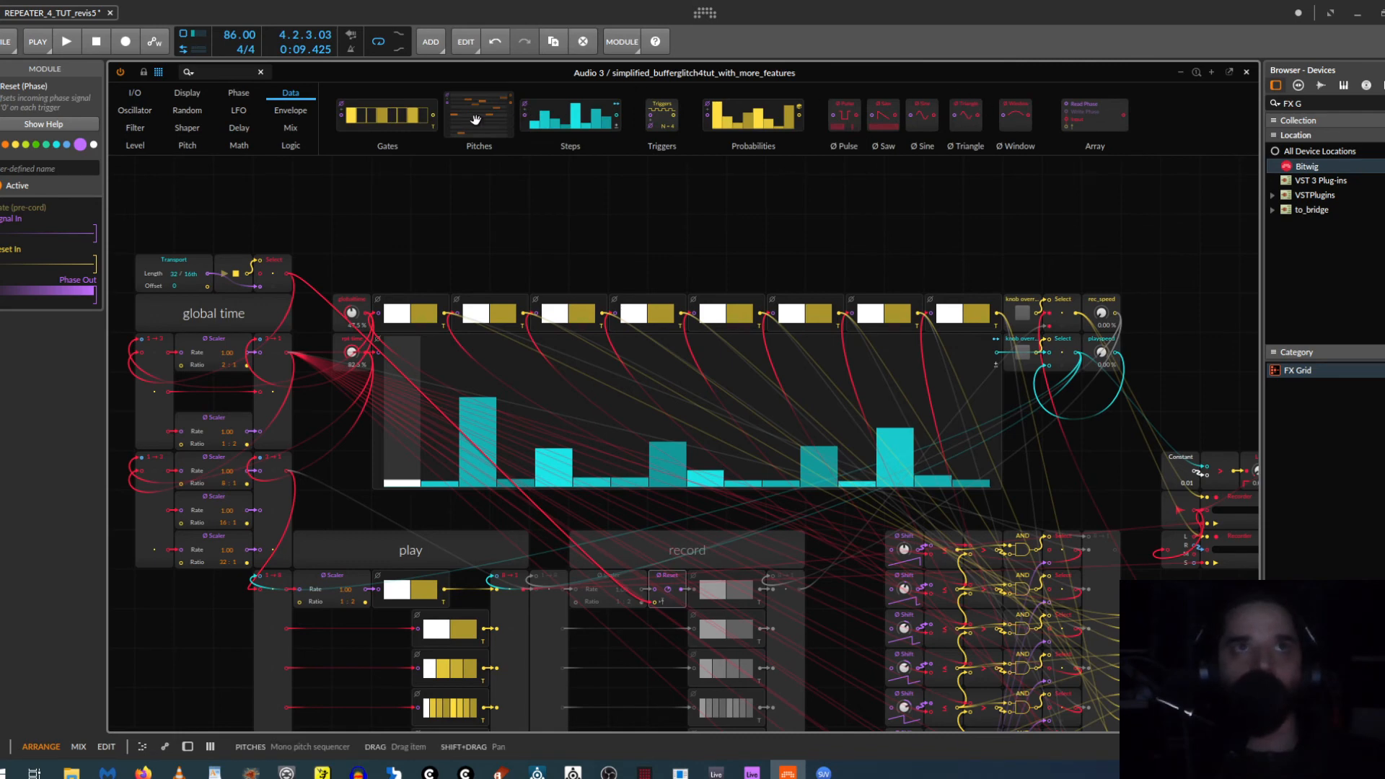
{"action": "mouse_move", "coordinate": [479, 115]}
{"action": "left_mouse_down"}
{"action": "mouse_move", "coordinate": [487, 249]}
{"action": "mouse_move", "coordinate": [558, 236]}
{"action": "left_mouse_up"}
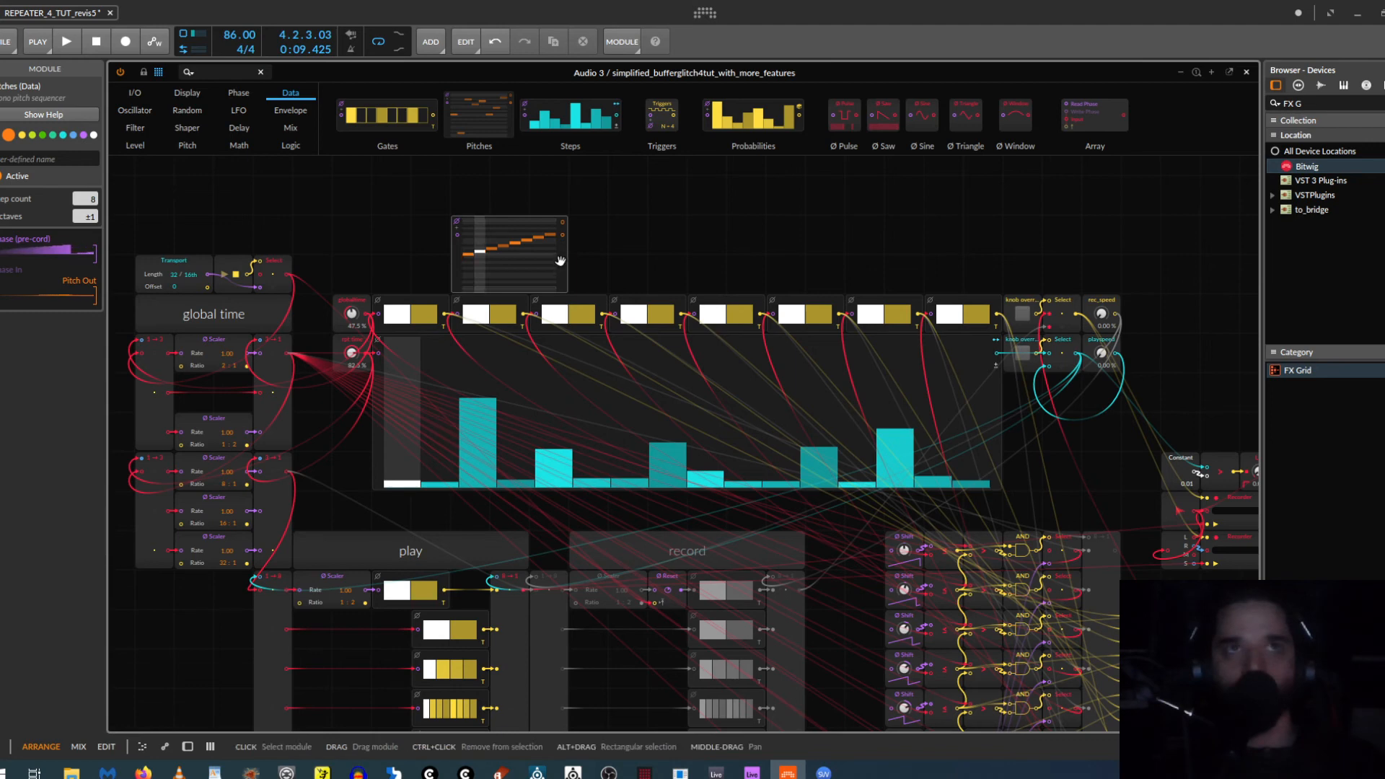
{"action": "left_click", "coordinate": [459, 226]}
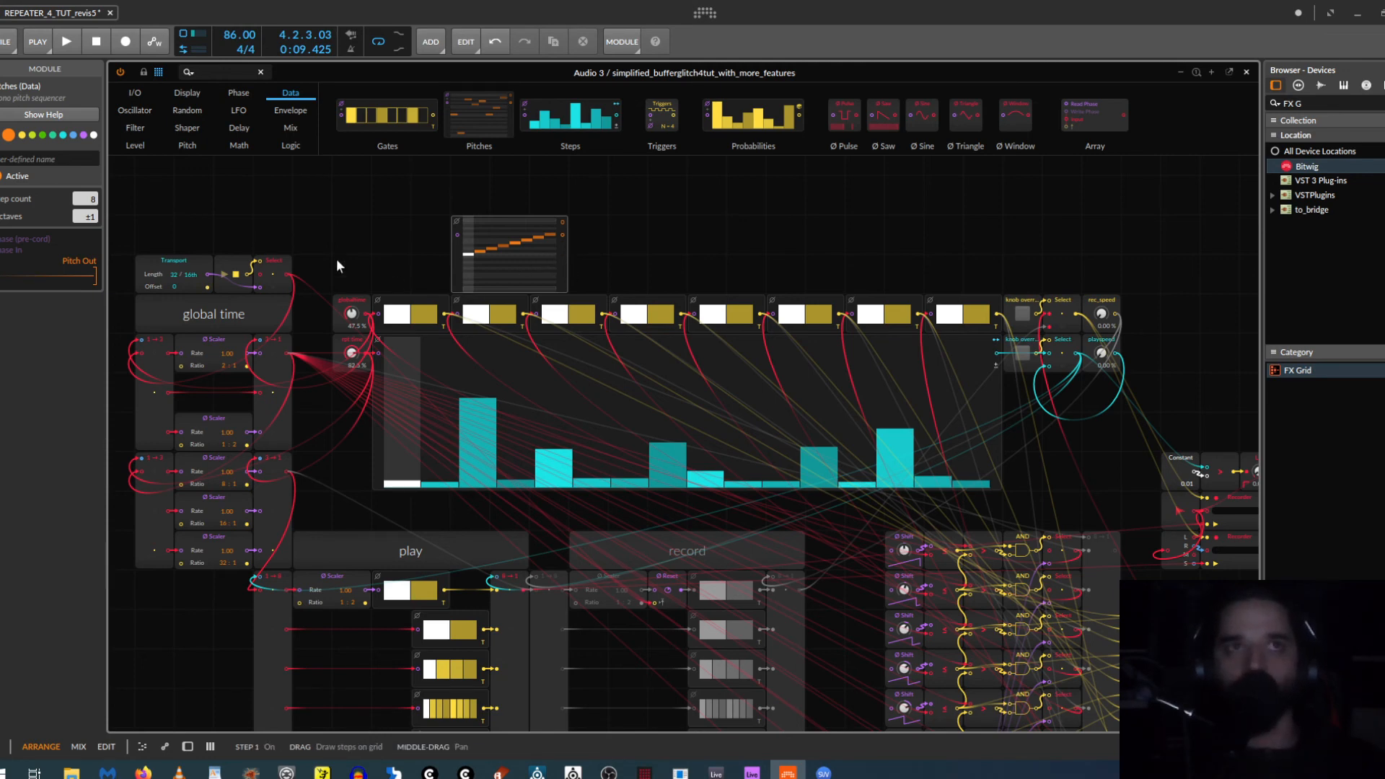
{"action": "left_click_drag", "start_coordinate": [388, 237], "coordinate": [631, 245]}
{"action": "key", "text": "Delete"}
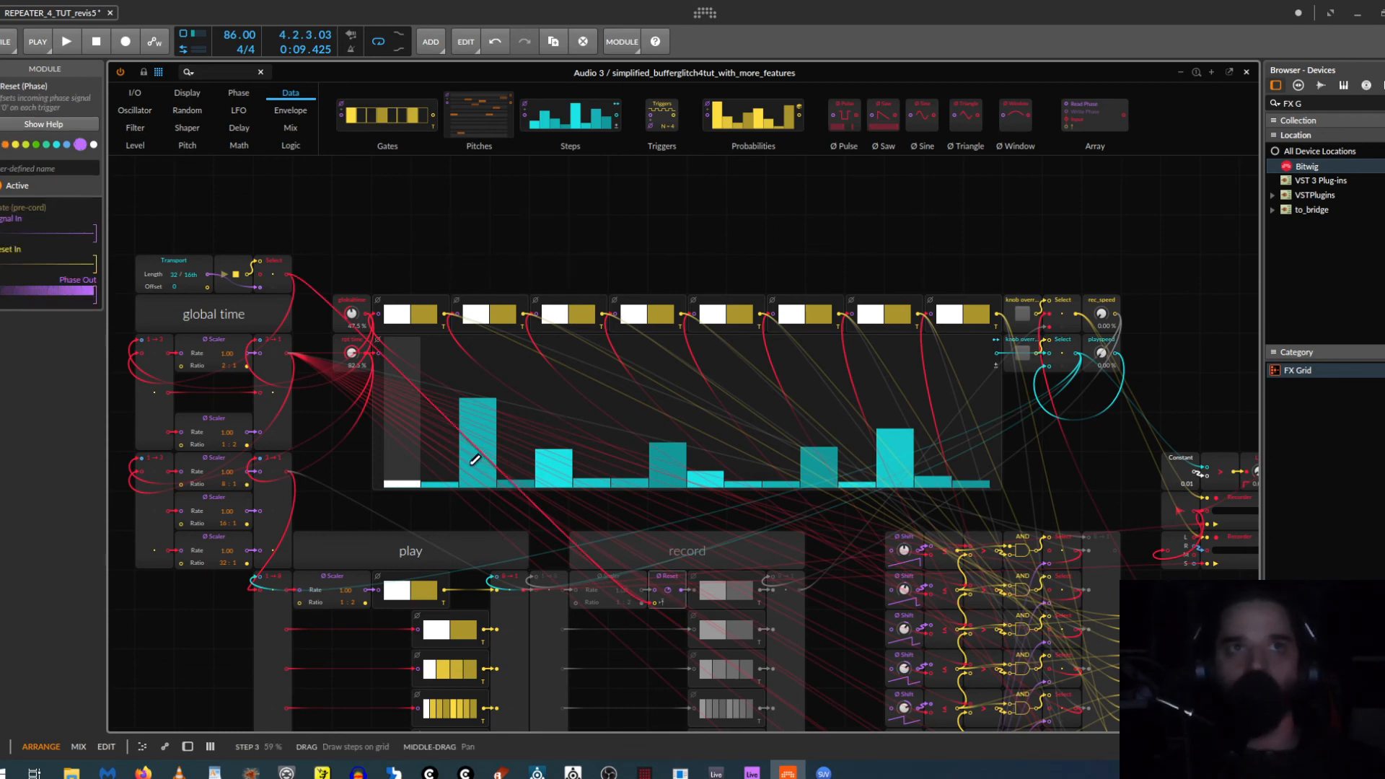
- Start playback, flatten step 3 and steps 8 to 16 of the step sequencer to roughly 7–10%, then raise step 12
{"action": "left_click", "coordinate": [157, 260]}
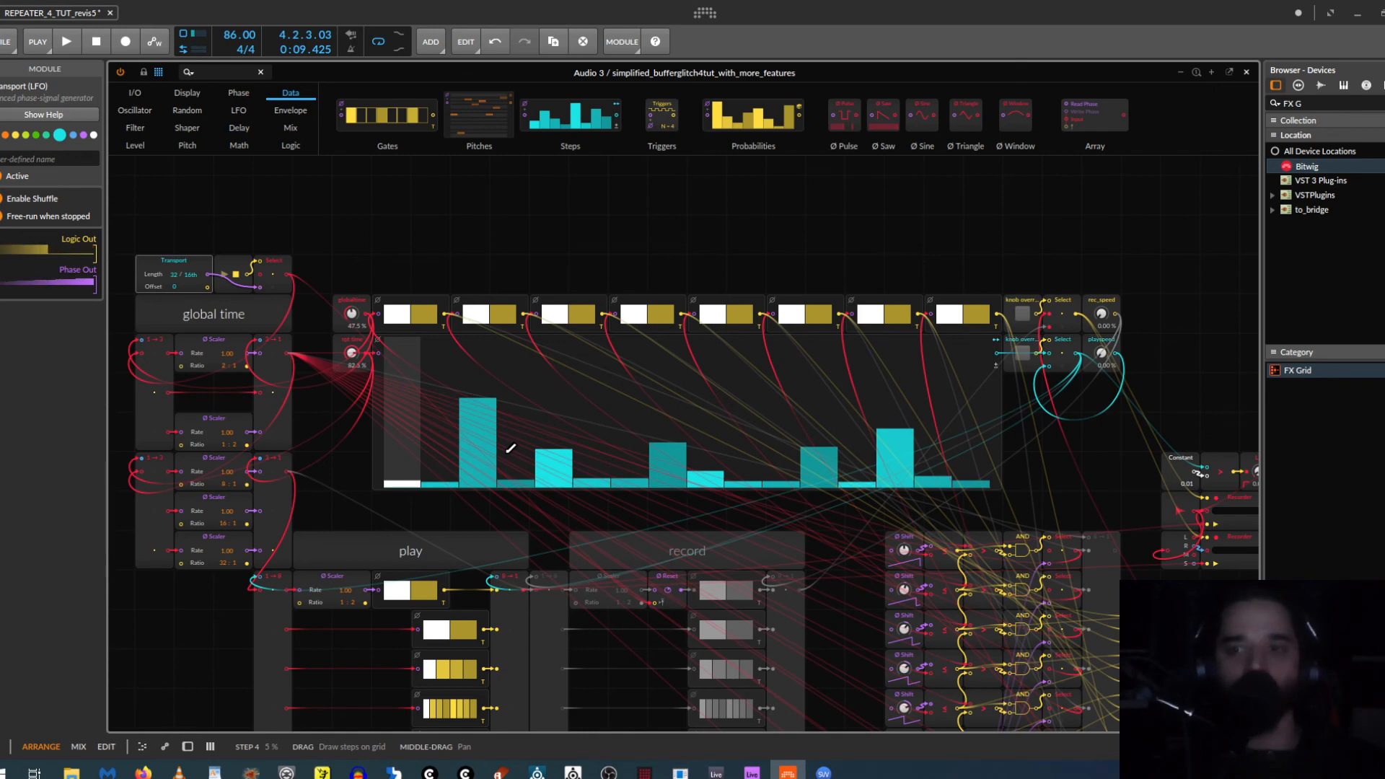
{"action": "key", "text": "space"}
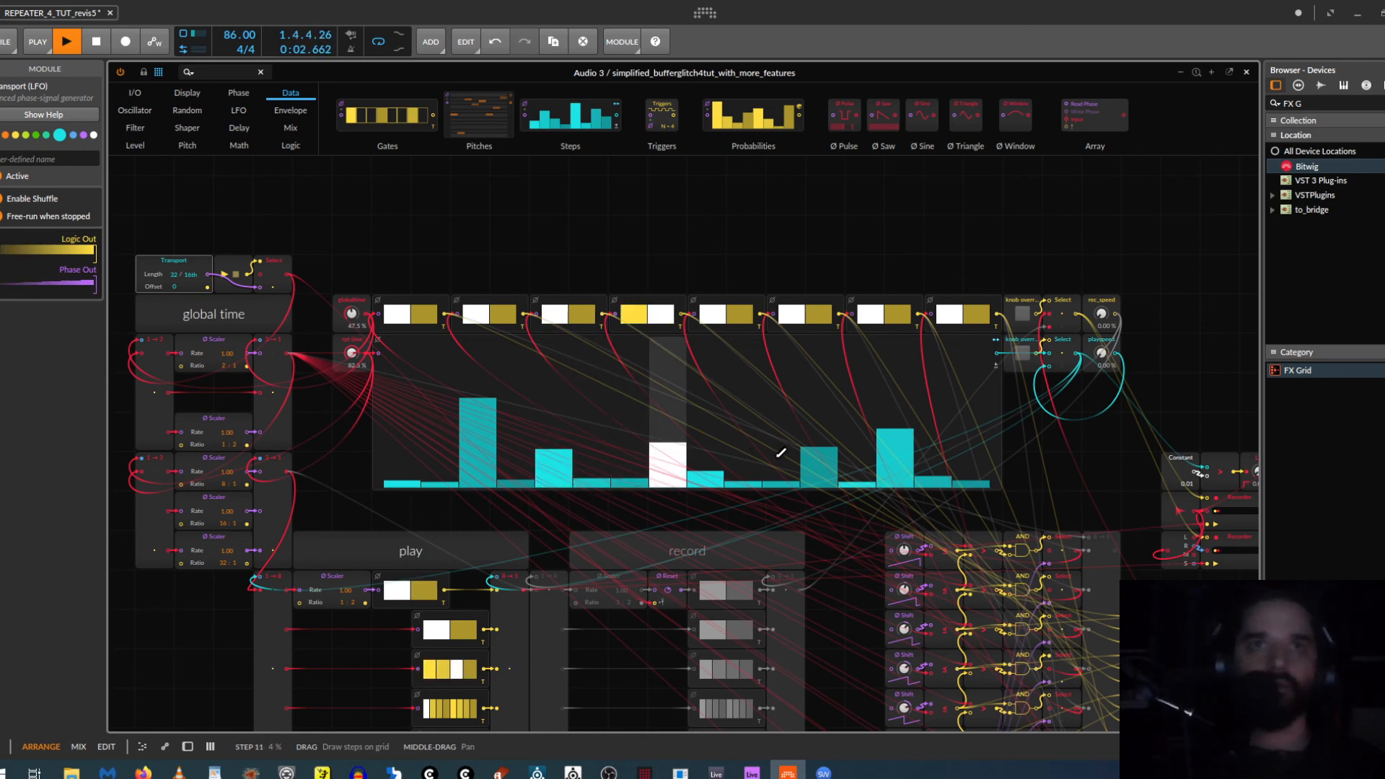
{"action": "left_click_drag", "start_coordinate": [752, 467], "coordinate": [973, 473]}
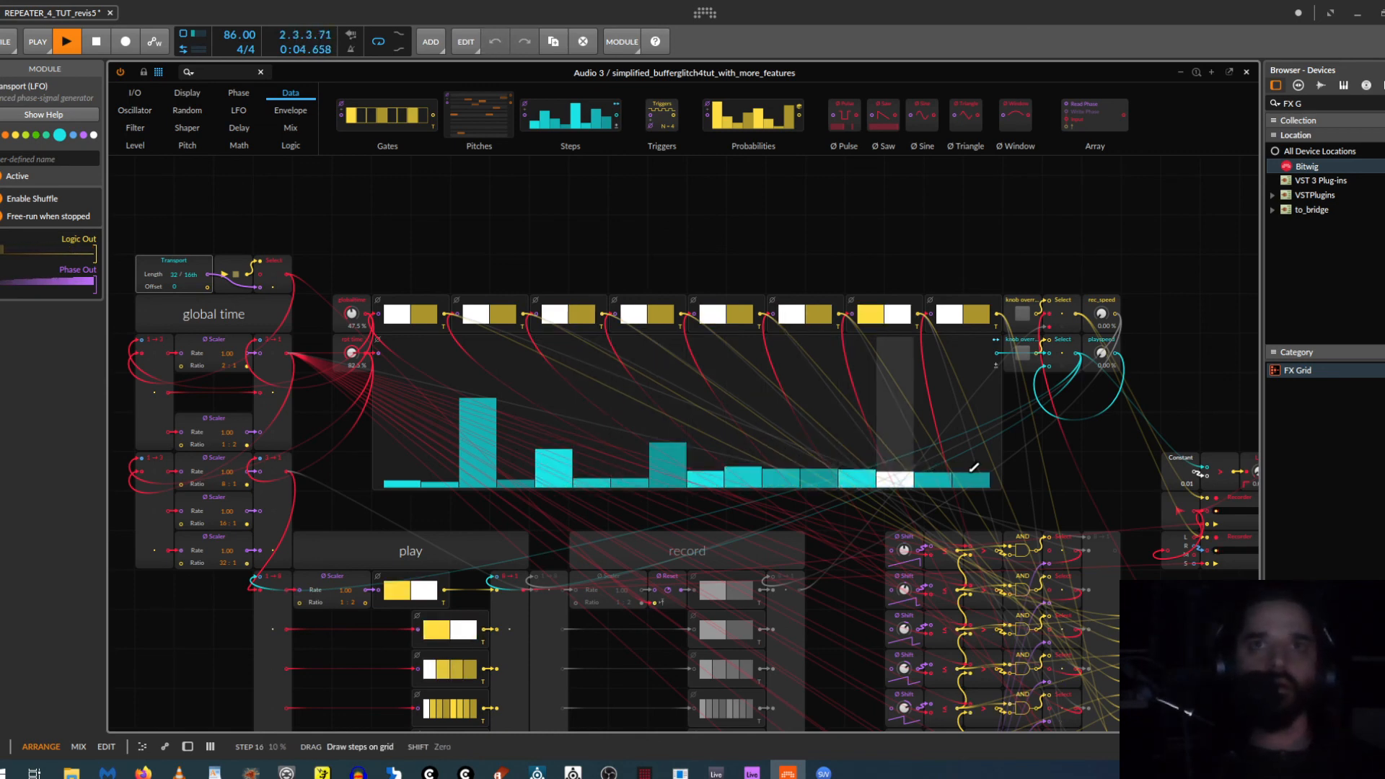
{"action": "mouse_move", "coordinate": [741, 462]}
{"action": "left_mouse_down"}
{"action": "mouse_move", "coordinate": [753, 476]}
{"action": "mouse_move", "coordinate": [949, 474]}
{"action": "left_mouse_up"}
{"action": "left_click", "coordinate": [671, 479]}
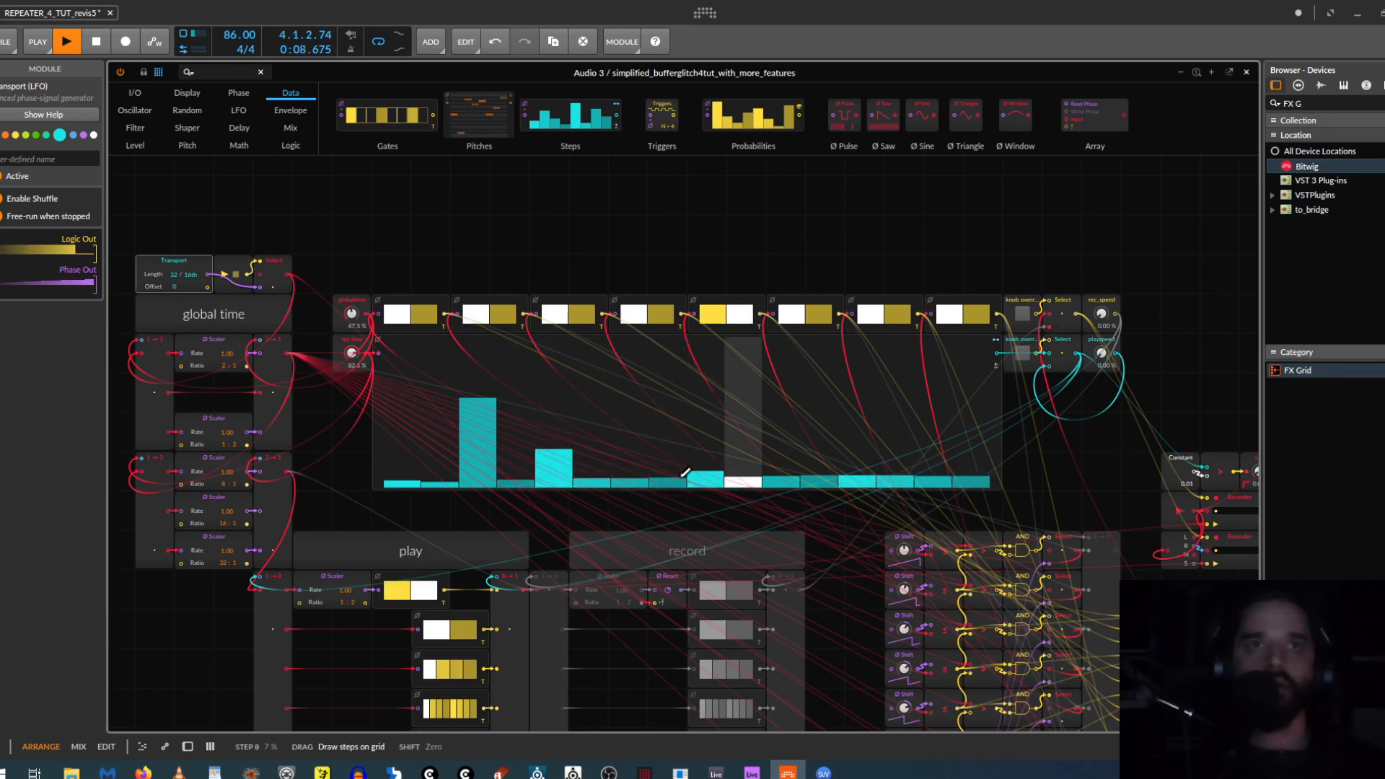
{"action": "left_click", "coordinate": [483, 476]}
{"action": "left_click", "coordinate": [704, 476]}
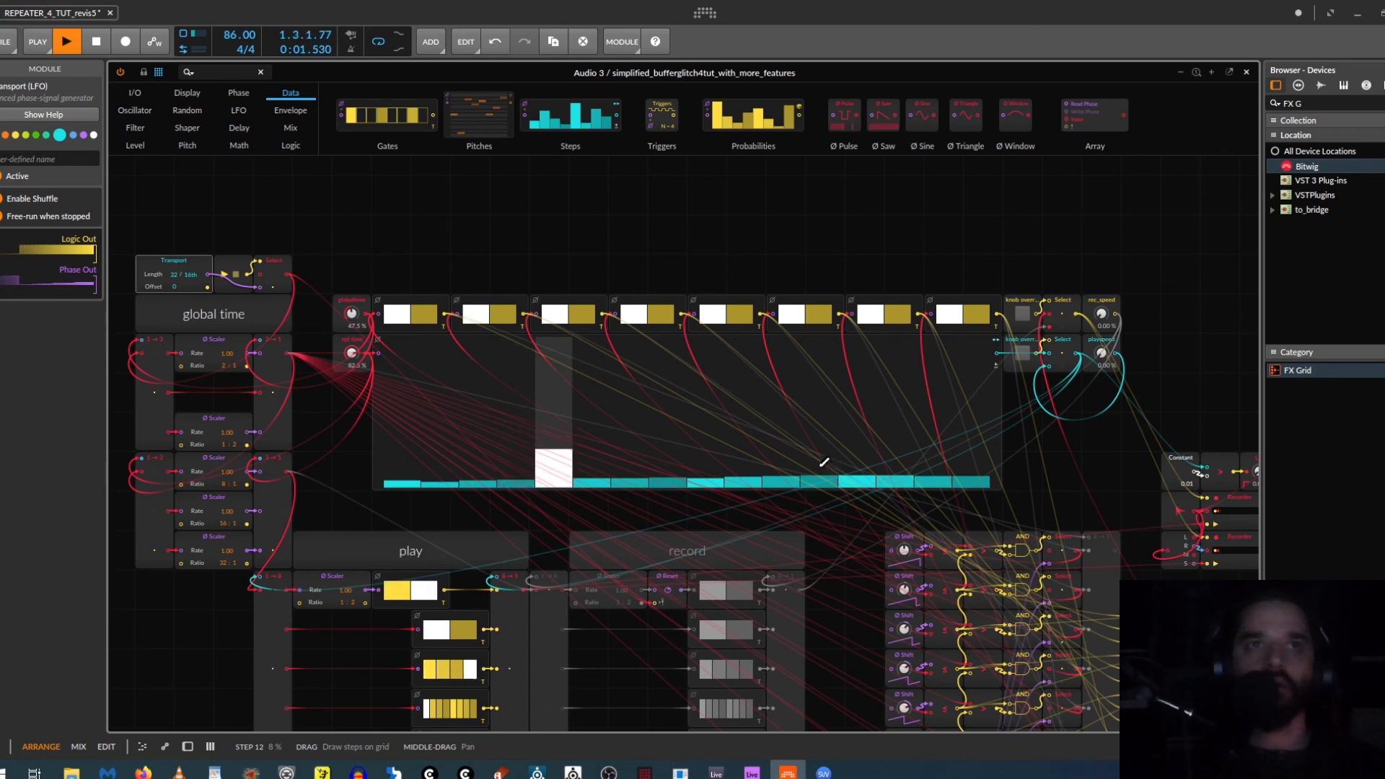
{"action": "left_click", "coordinate": [821, 443]}
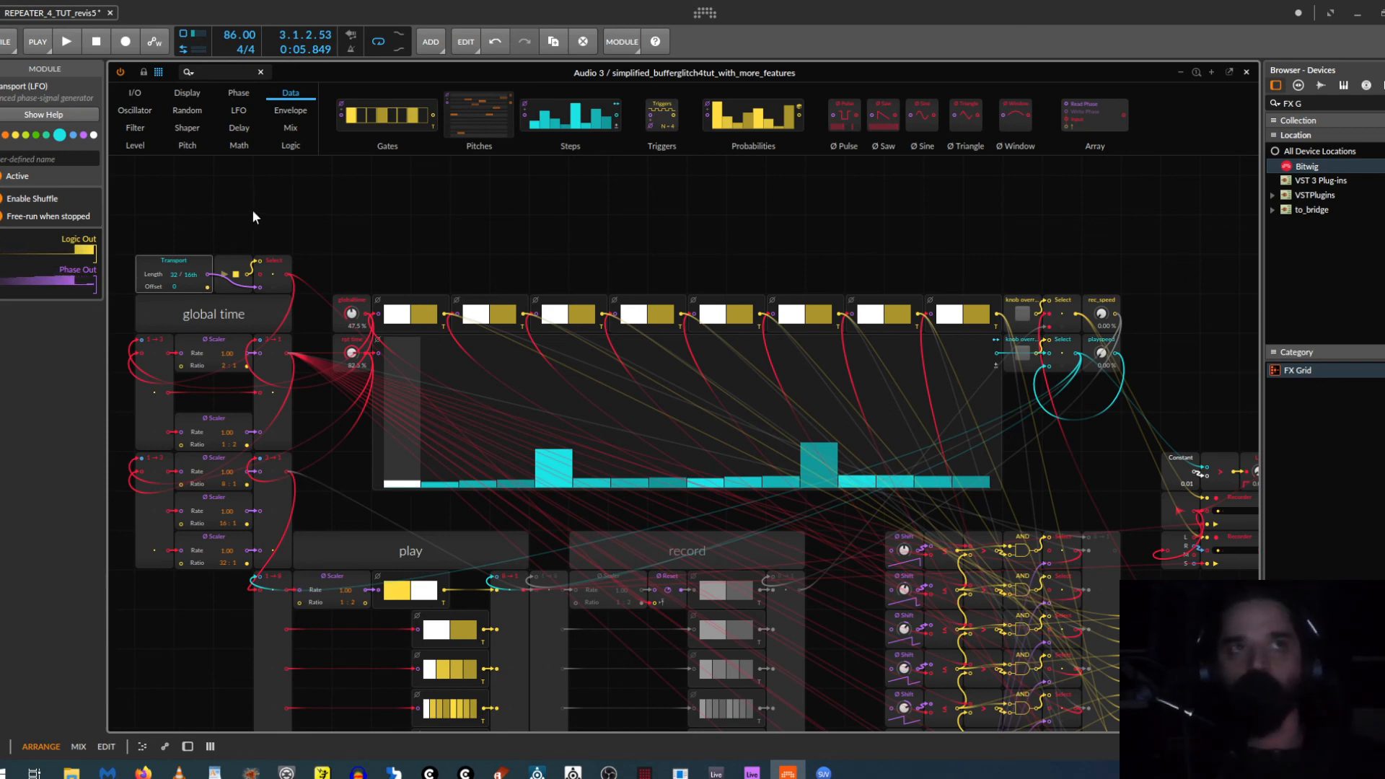
{"action": "left_click_drag", "start_coordinate": [195, 227], "coordinate": [401, 230]}
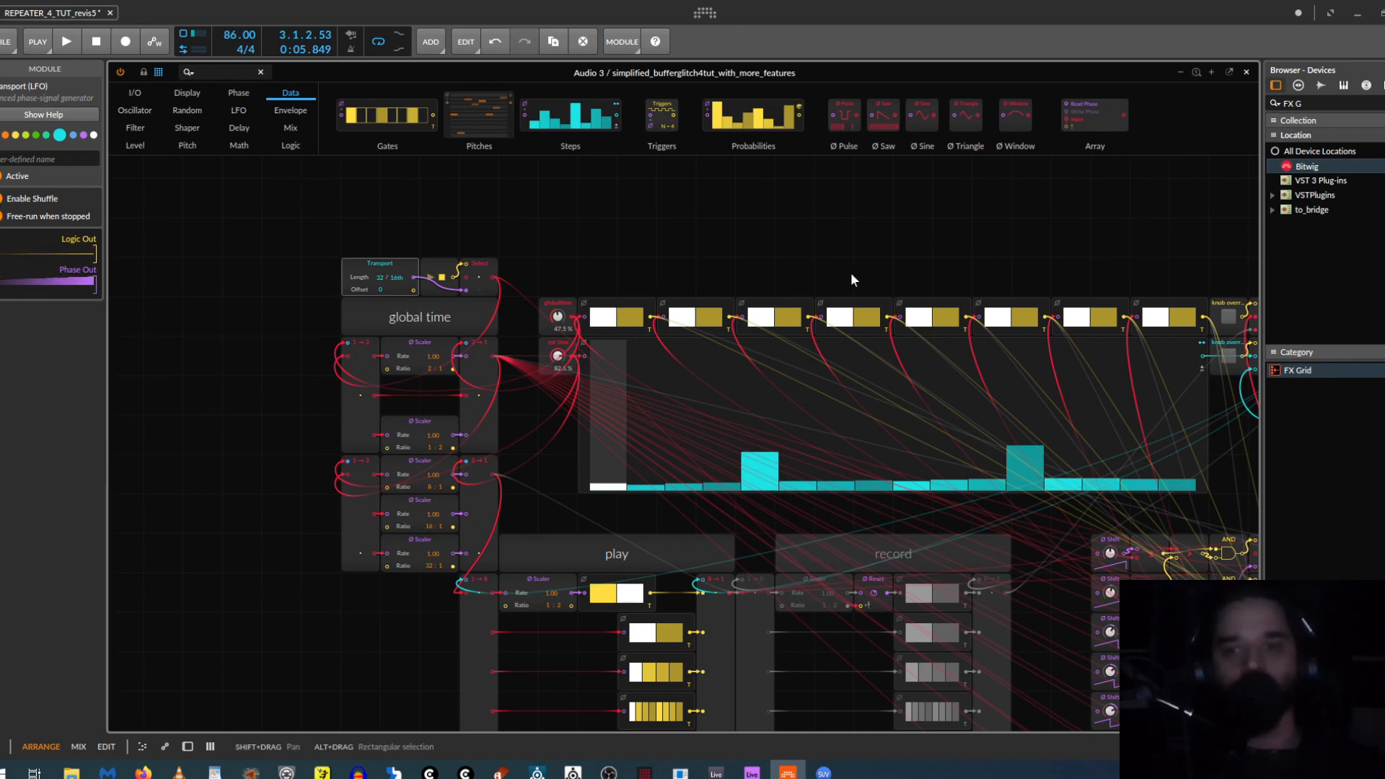
{"action": "left_click_drag", "start_coordinate": [1005, 253], "coordinate": [603, 228]}
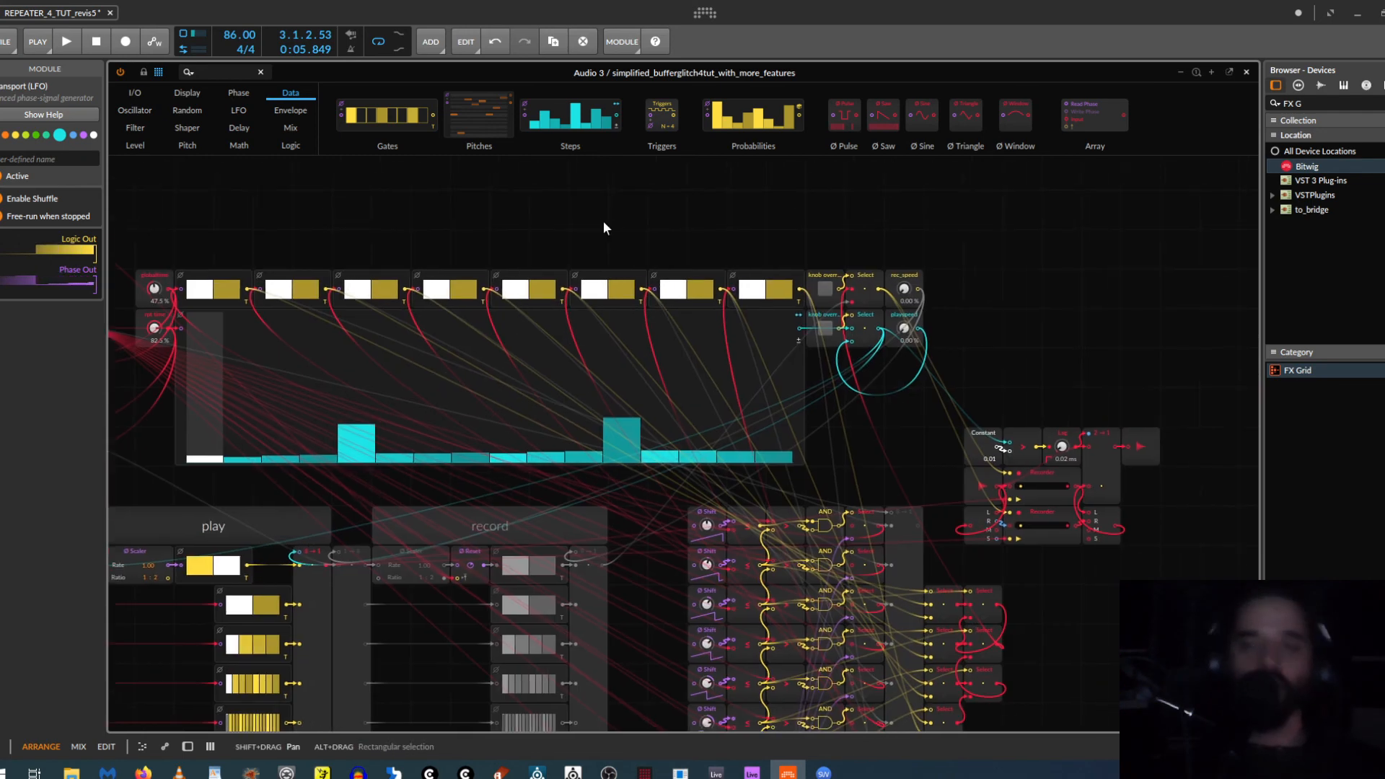